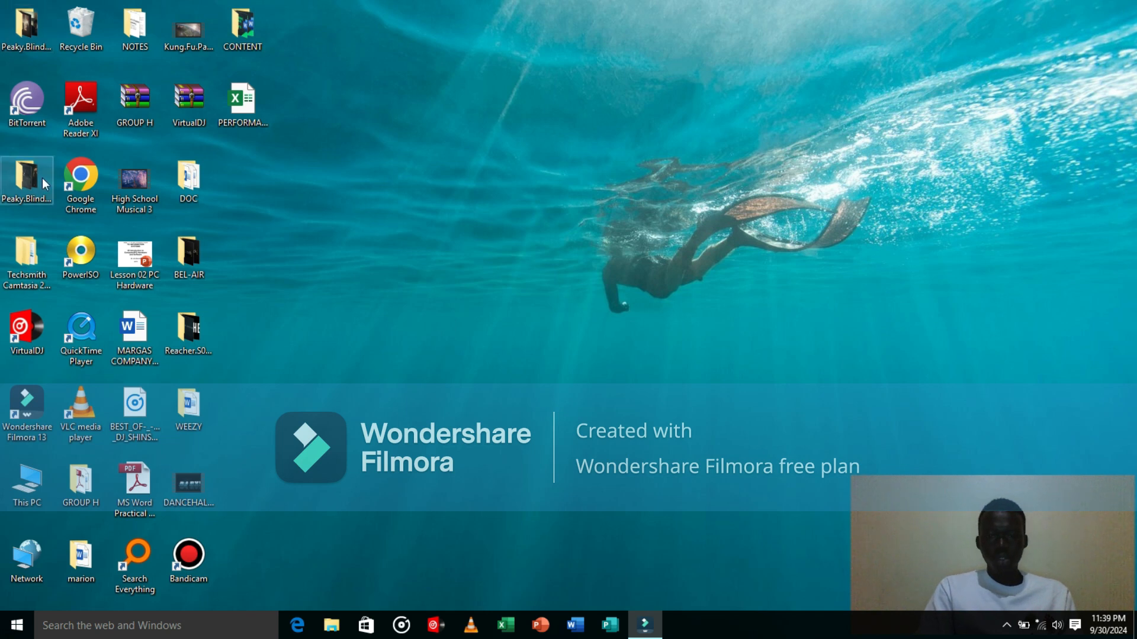
Step: Launch Excel, maximize it, and open the PERFORMANCE workbook from the recent files
click(510, 626)
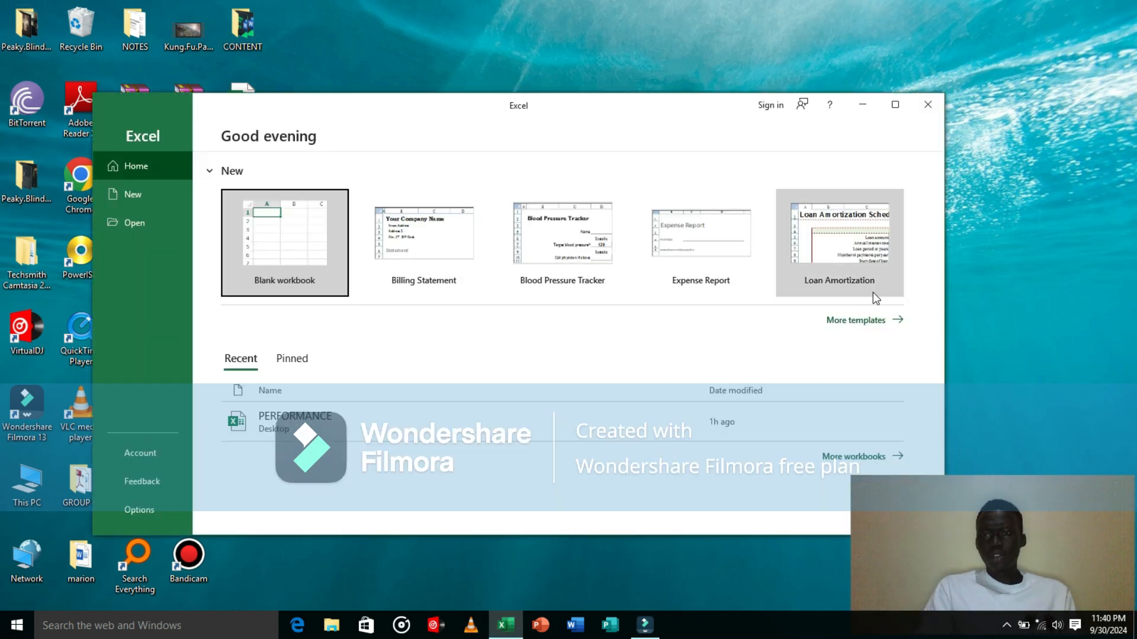
click(896, 106)
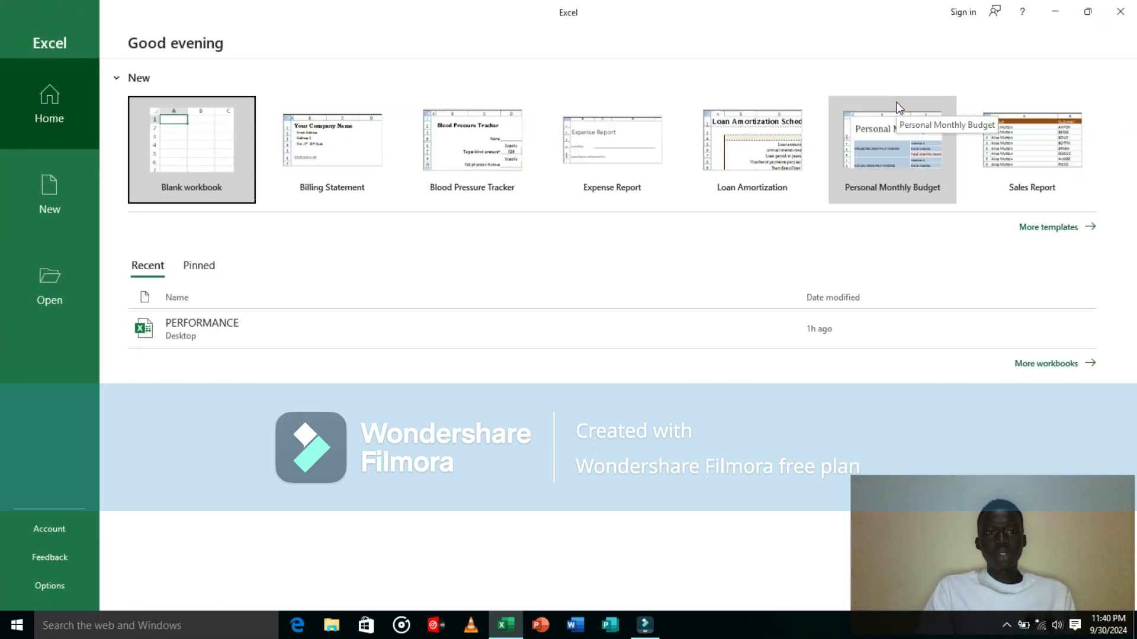
click(187, 170)
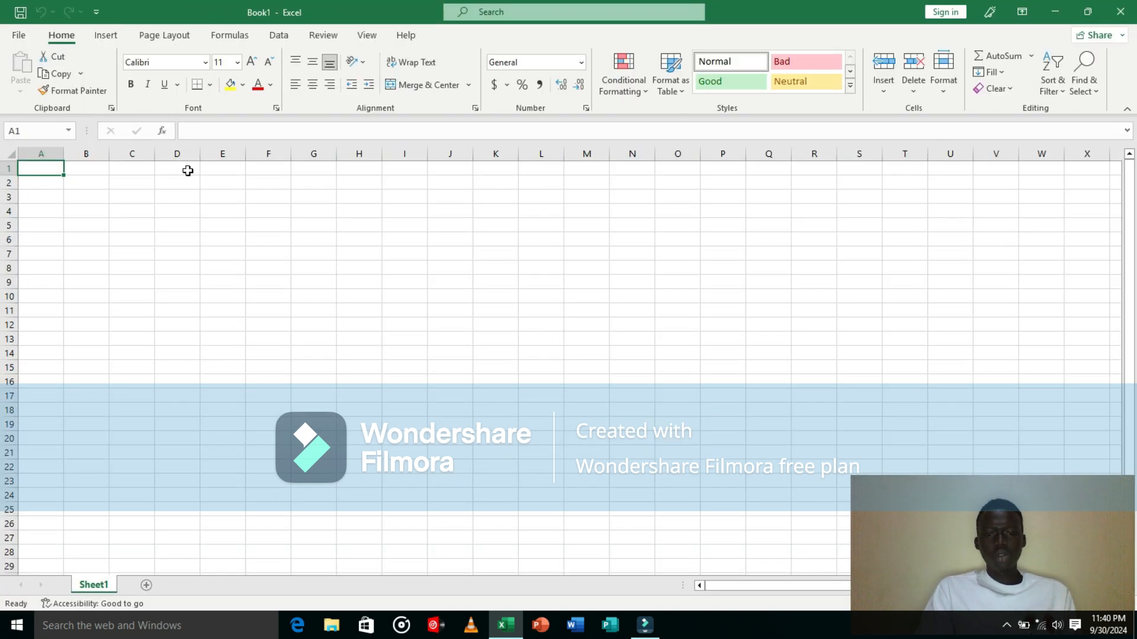
click(19, 35)
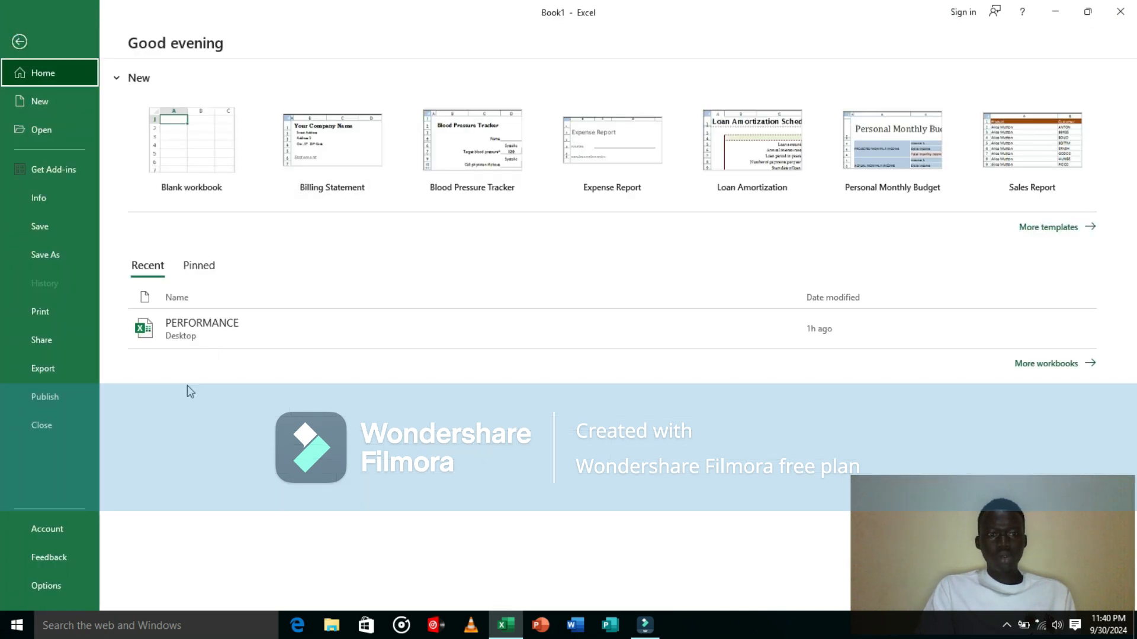
click(259, 318)
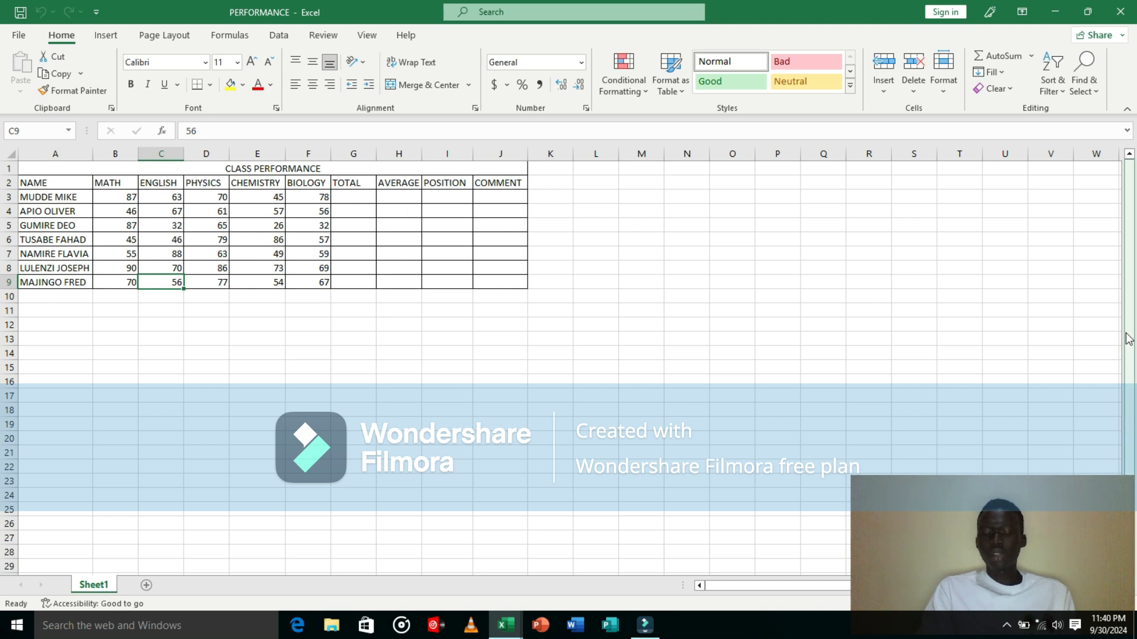
Step: List the function names SUM, IF, AVERAGE and RANK in cells E13 to E16
double_click(262, 337)
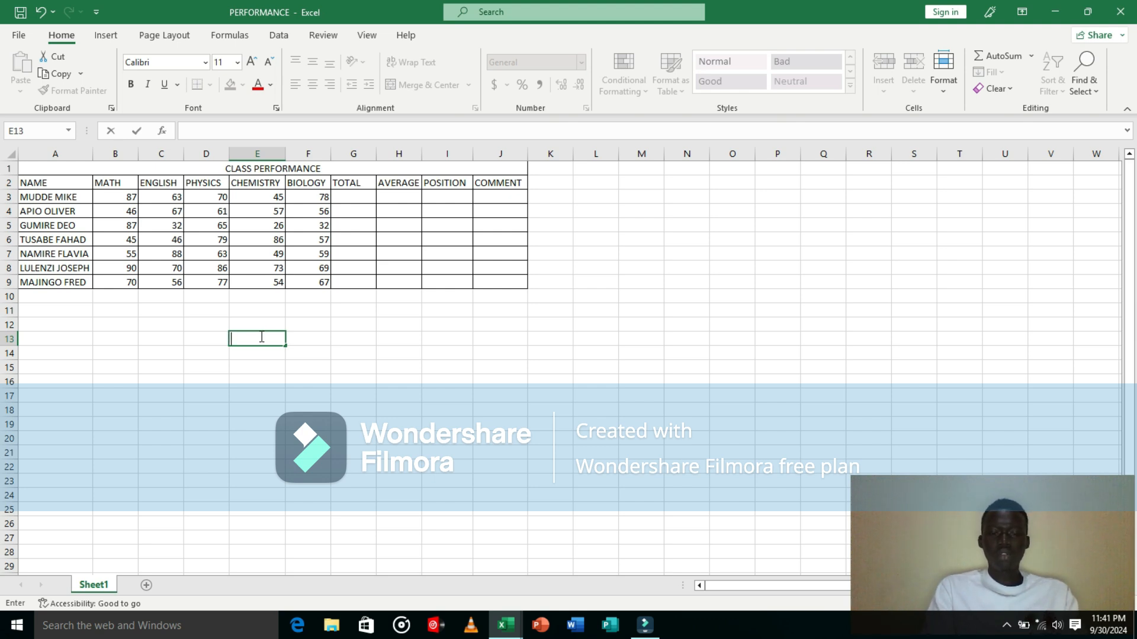
text(SUM)
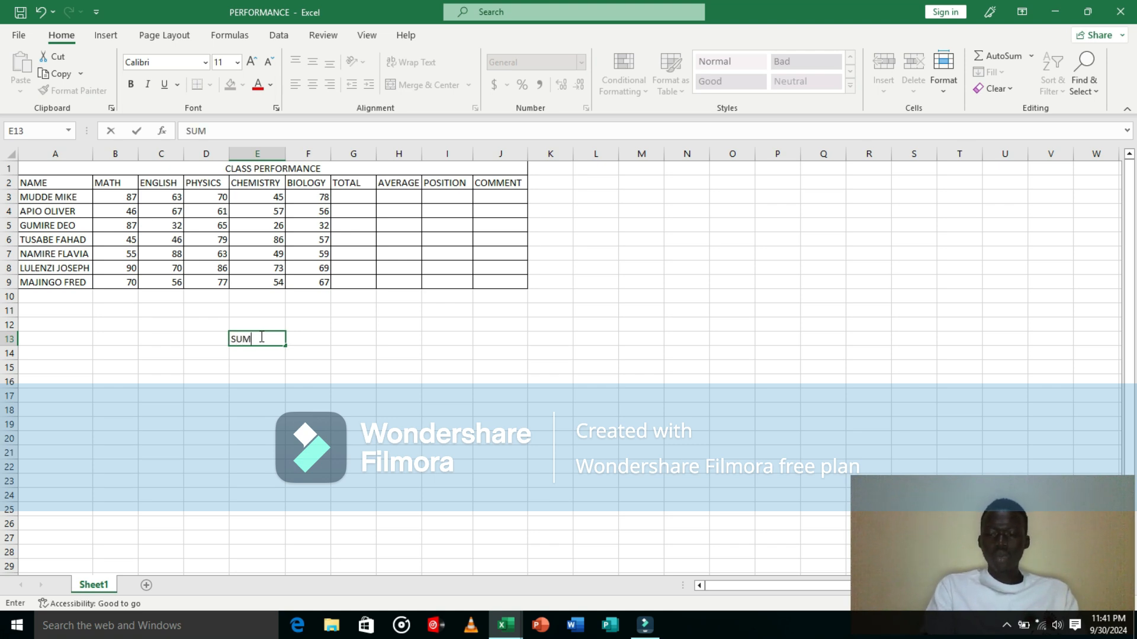
key(Return)
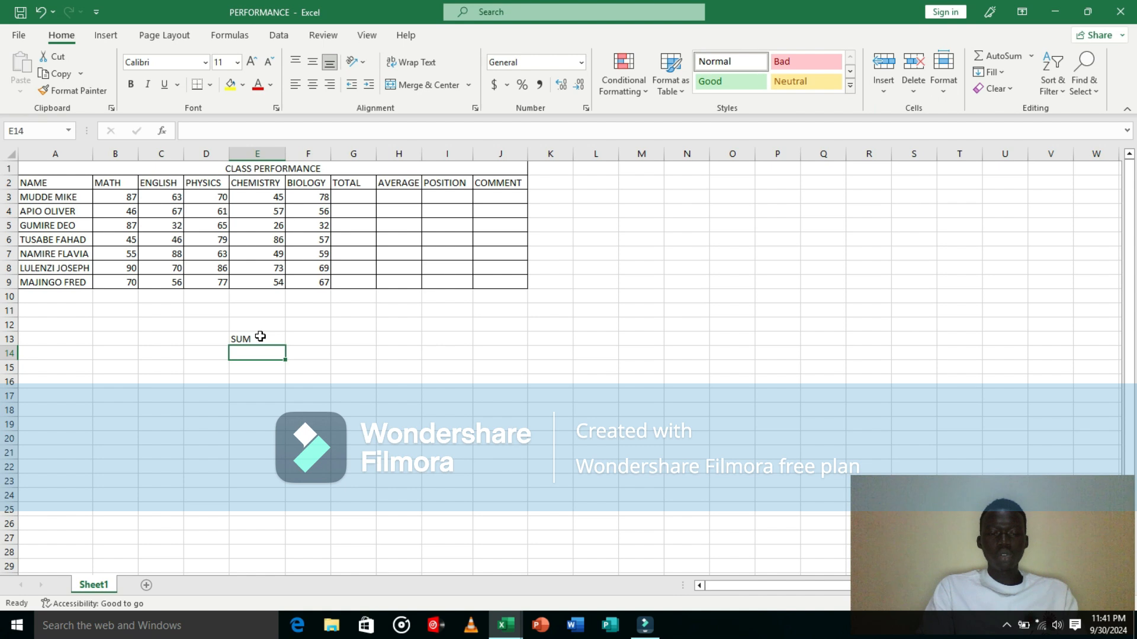
text(IF)
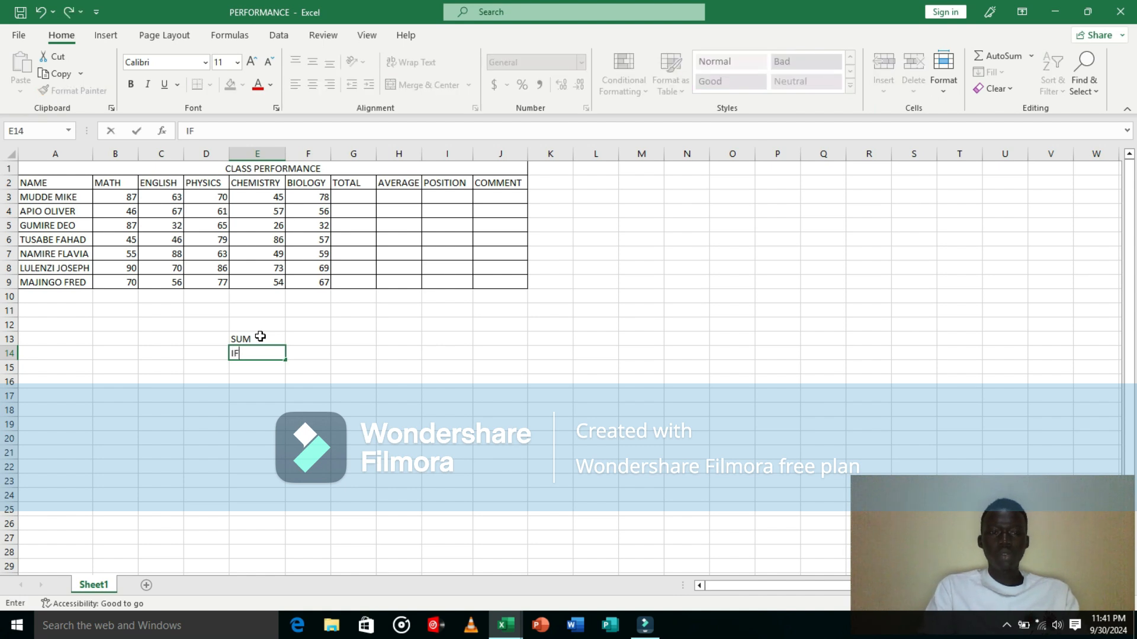
key(Return)
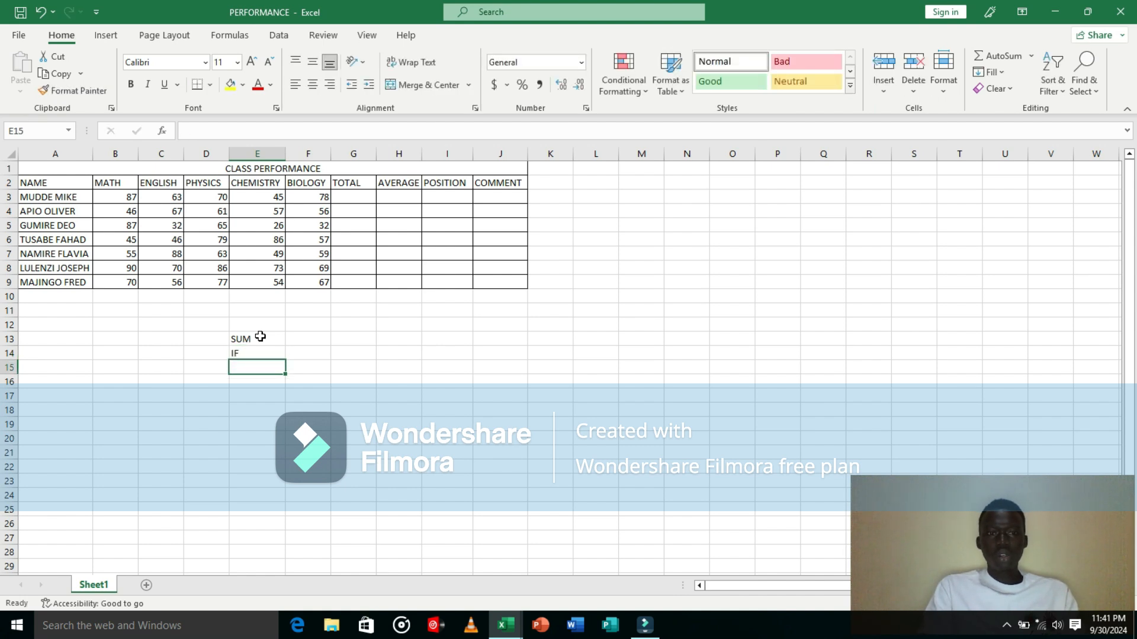
text(AV)
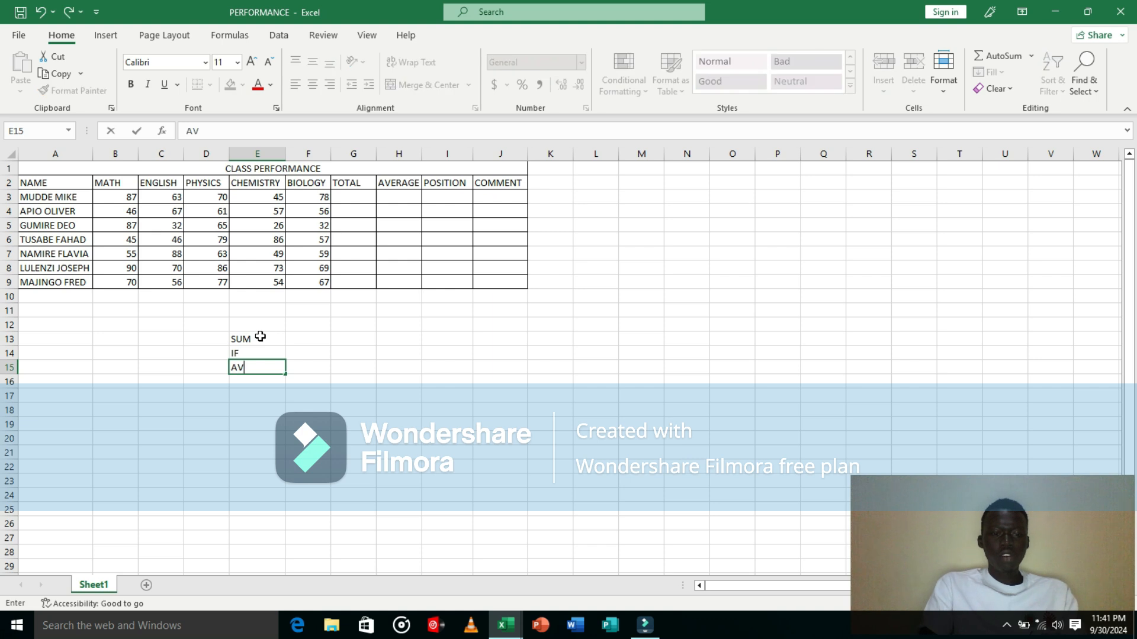
text(ERAGE)
key(Return)
text(RANK)
key(Return)
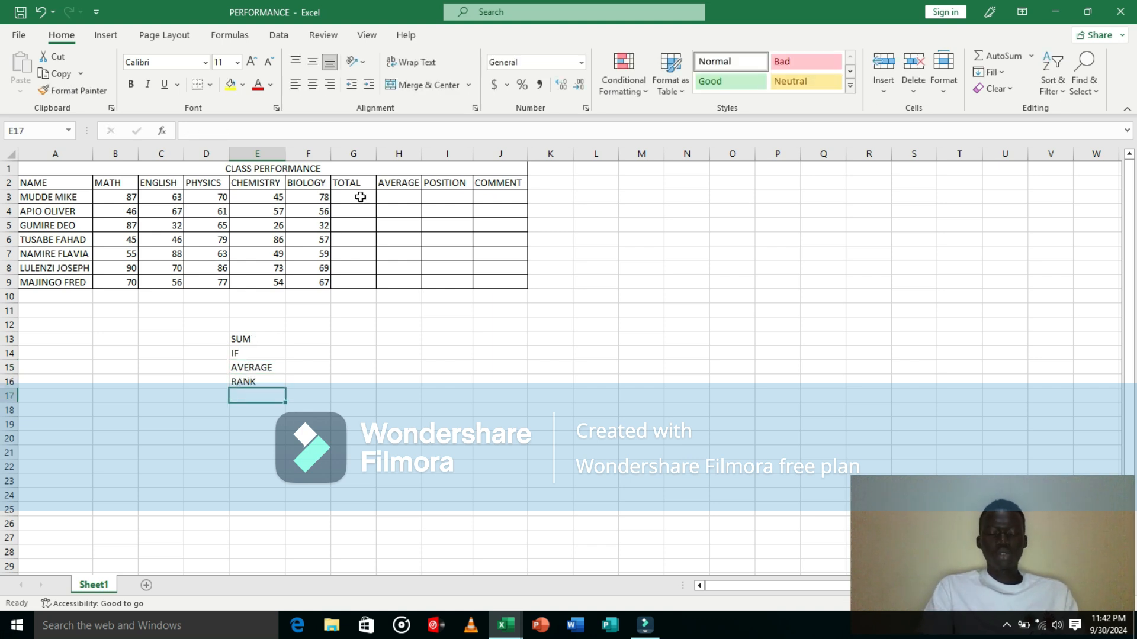
Step: Total the first student's marks in G3 with =SUM(B3:F3) and fill the formula down to G9
click(360, 196)
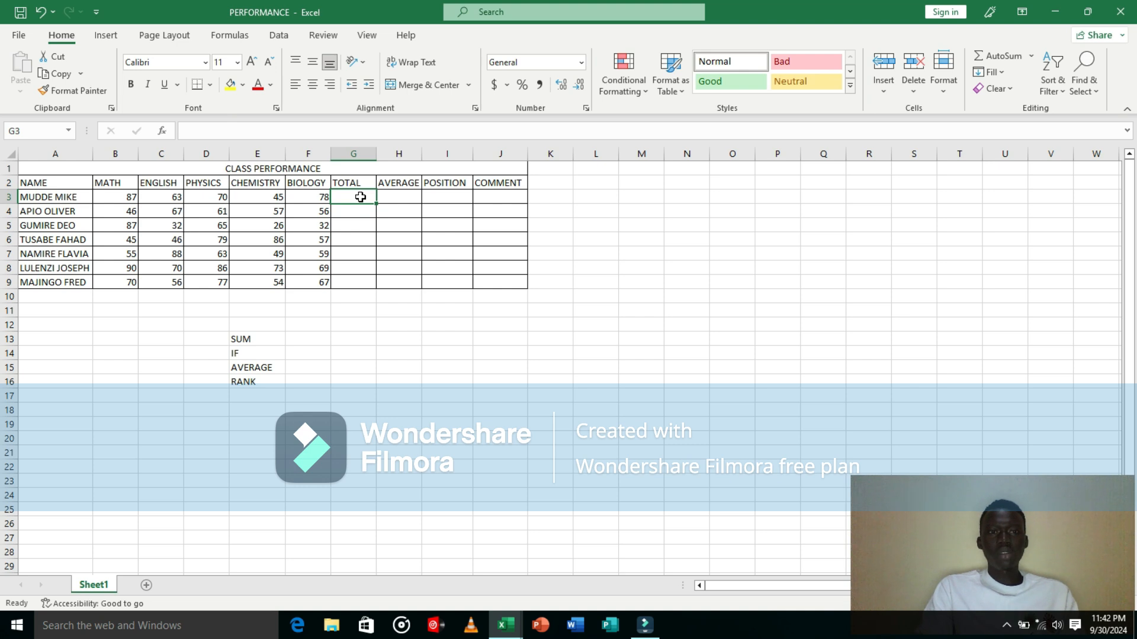
text(=)
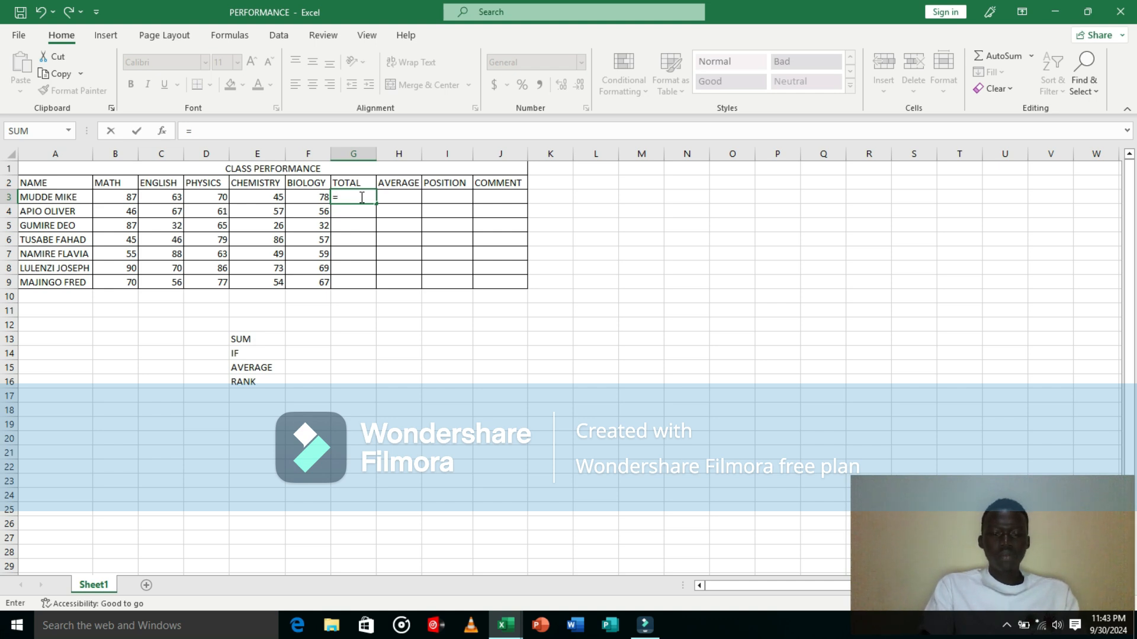
text(SUM)
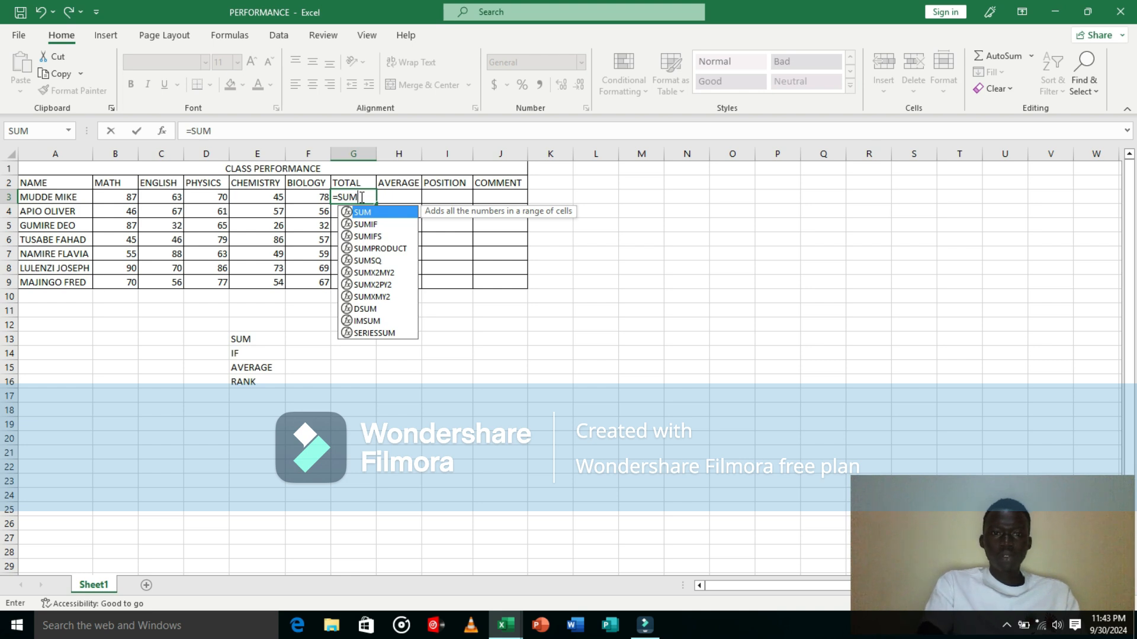
text(()
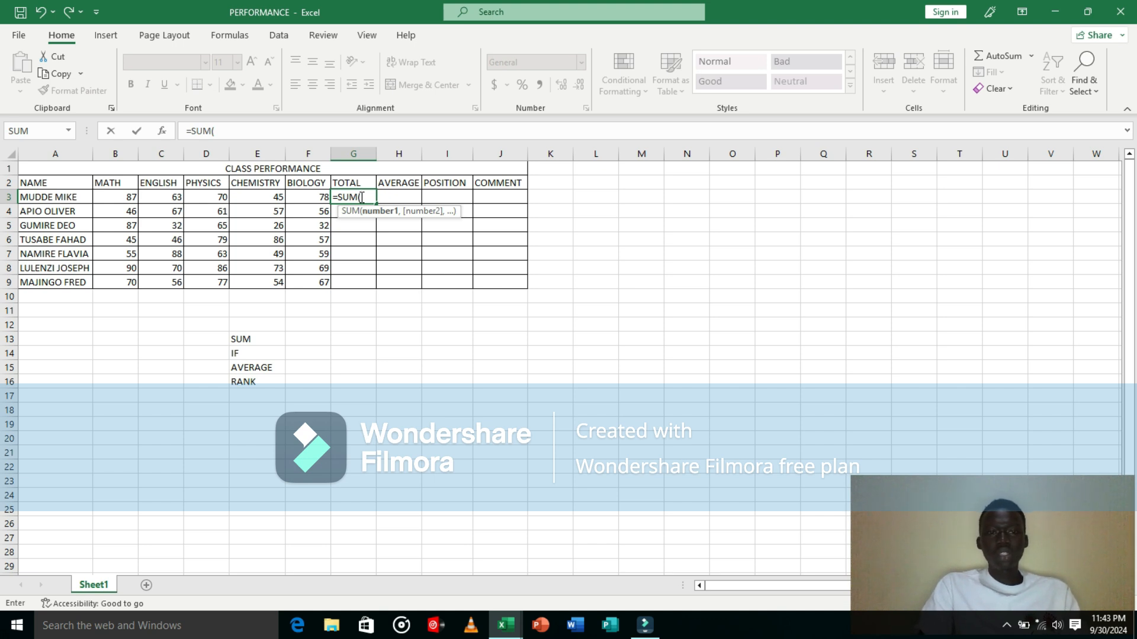
drag(117, 198, 298, 197)
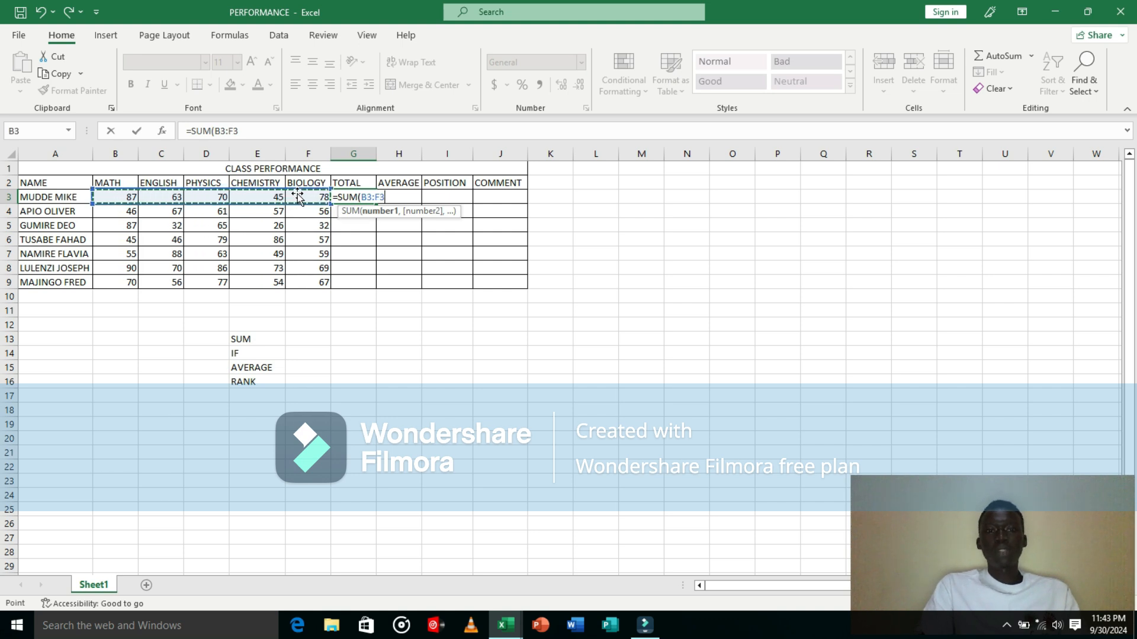
text())
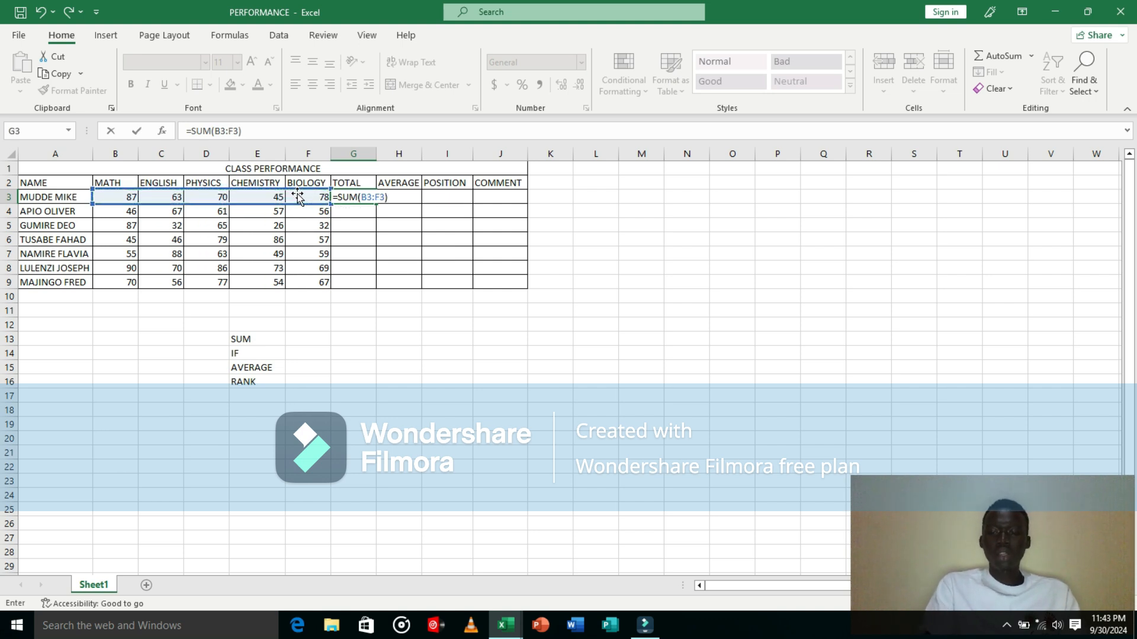
key(Return)
click(362, 195)
drag(376, 202, 382, 286)
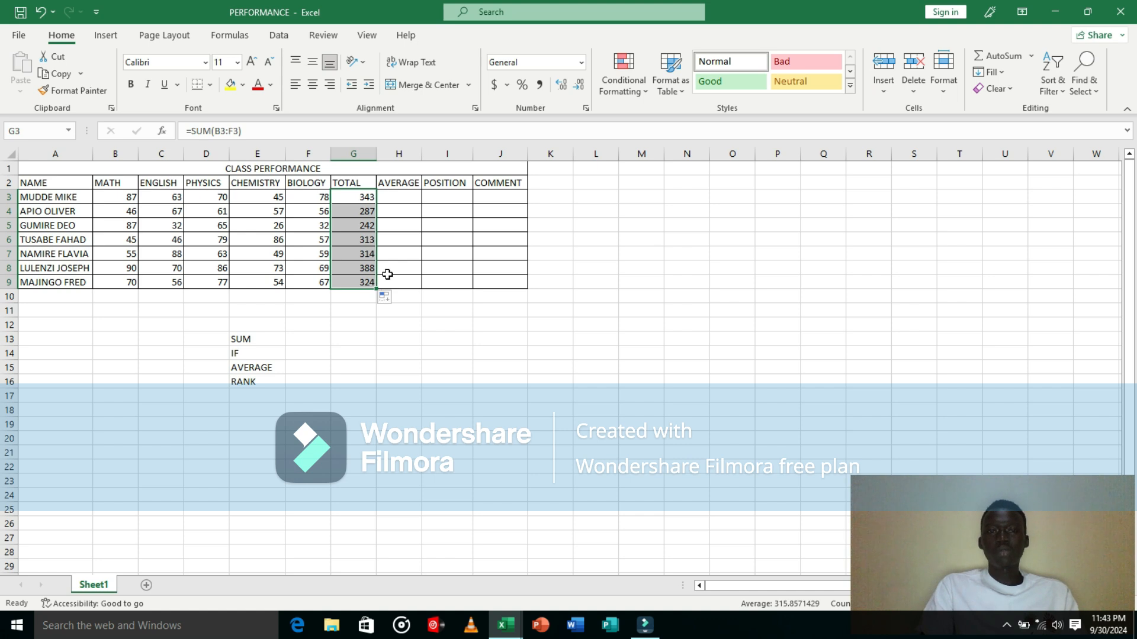
Step: Average the first student's marks in H3 with =AVERAGE(B3:F3) and fill the formula down to H9
click(402, 200)
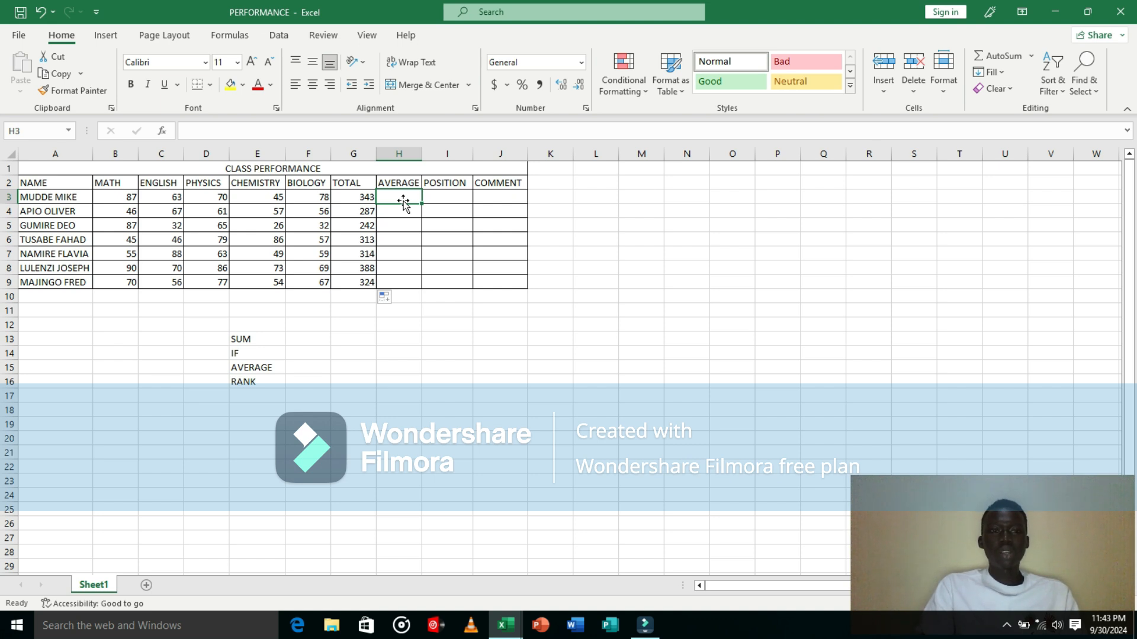
click(253, 341)
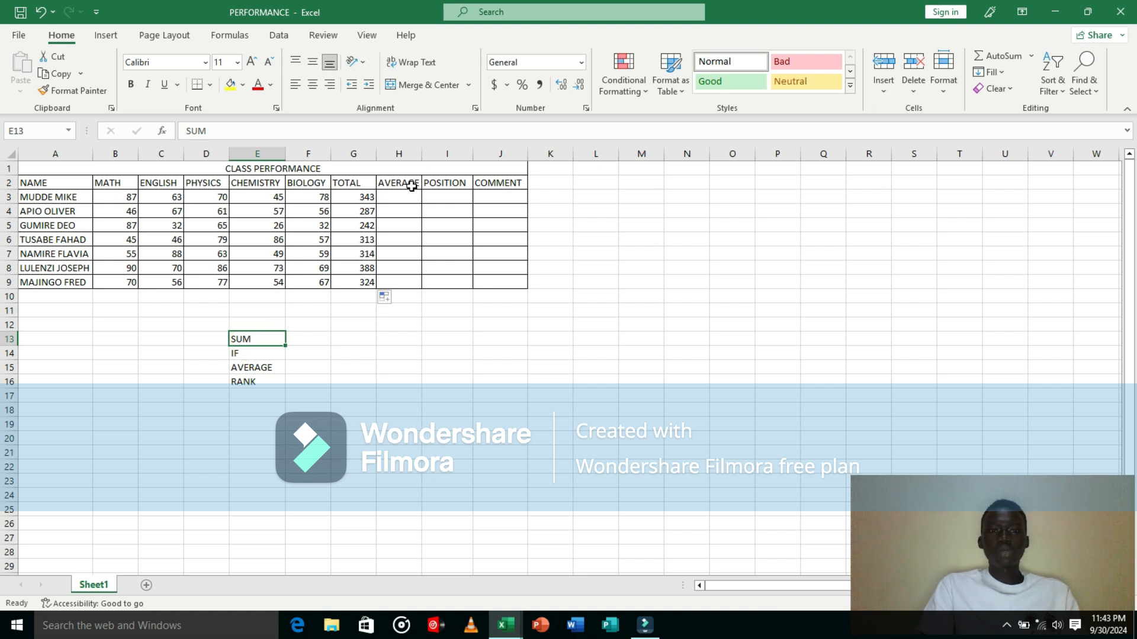
click(268, 371)
click(398, 197)
click(267, 131)
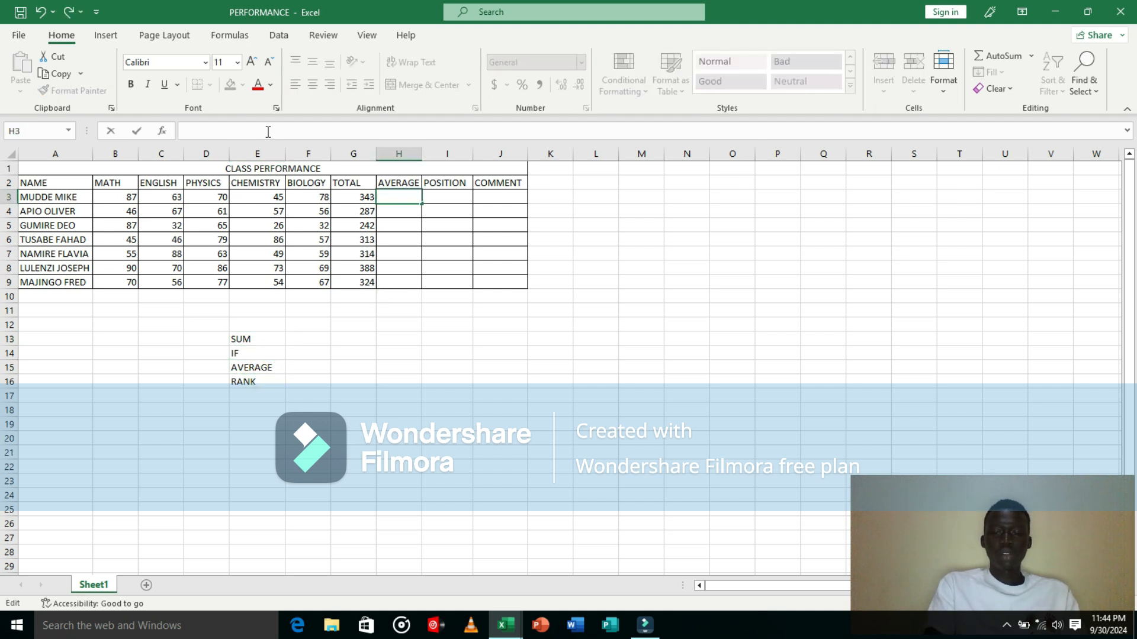
text(=AVERAGE)
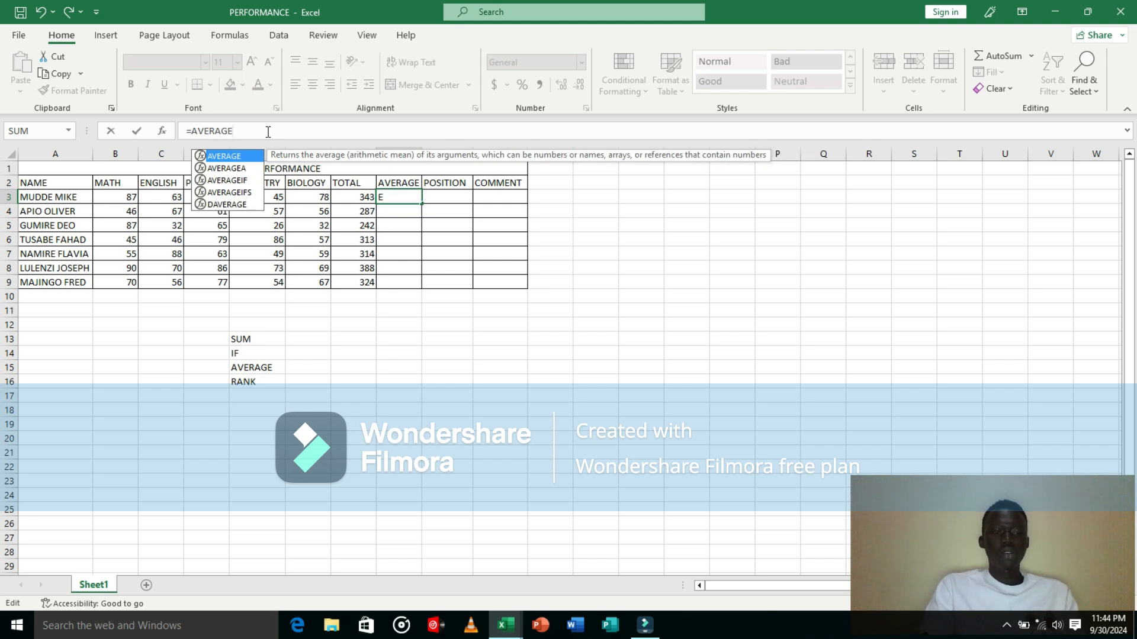
key(Tab)
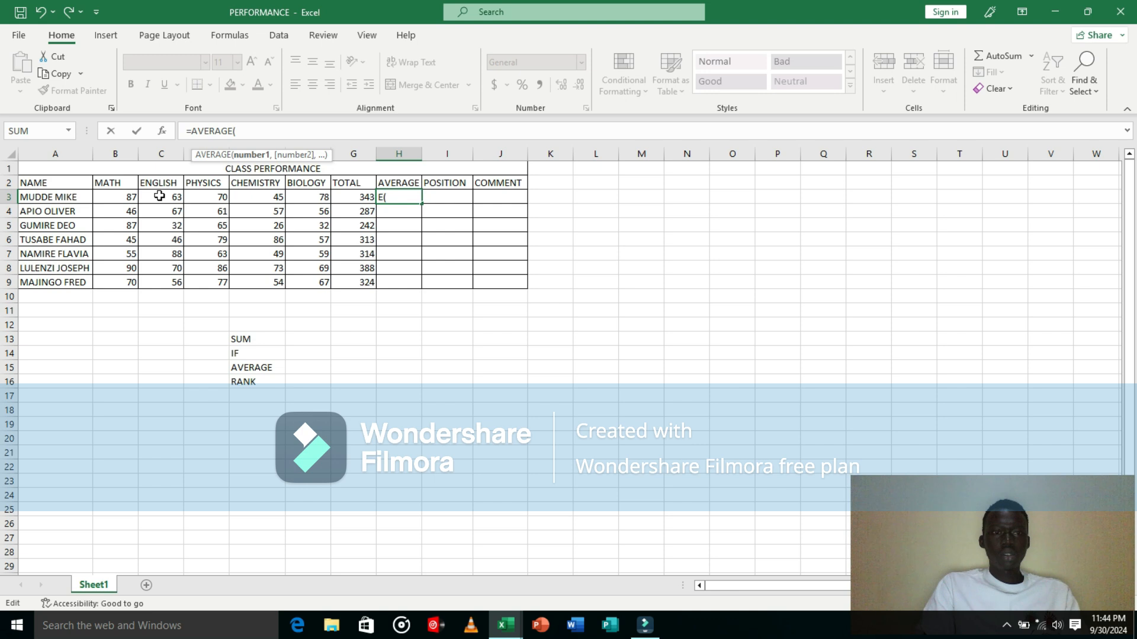
drag(121, 196, 291, 196)
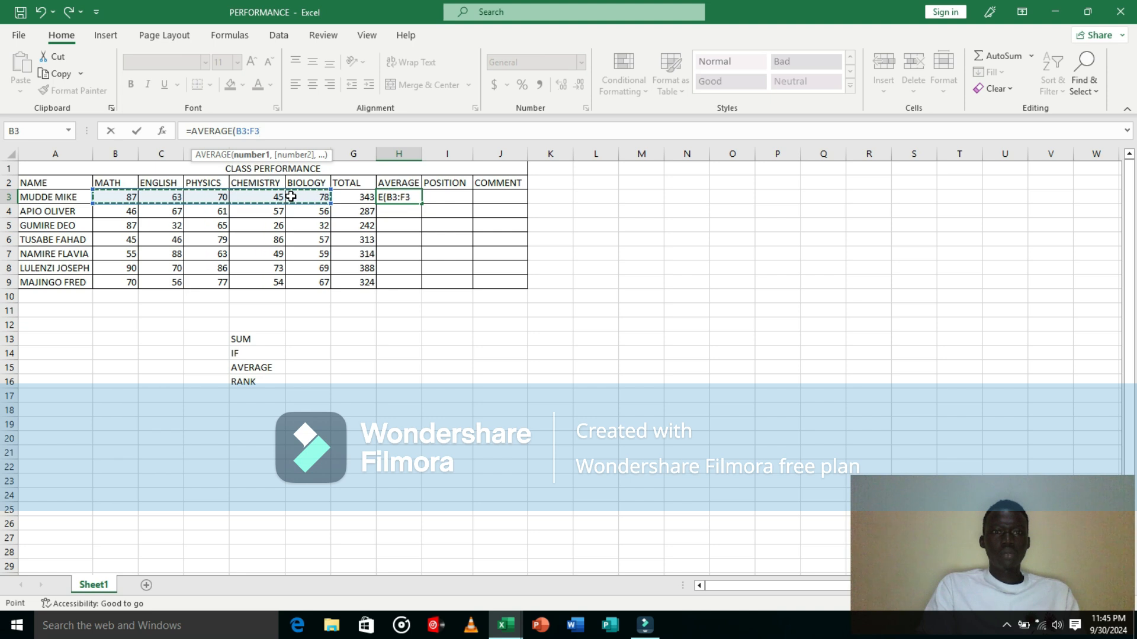
text())
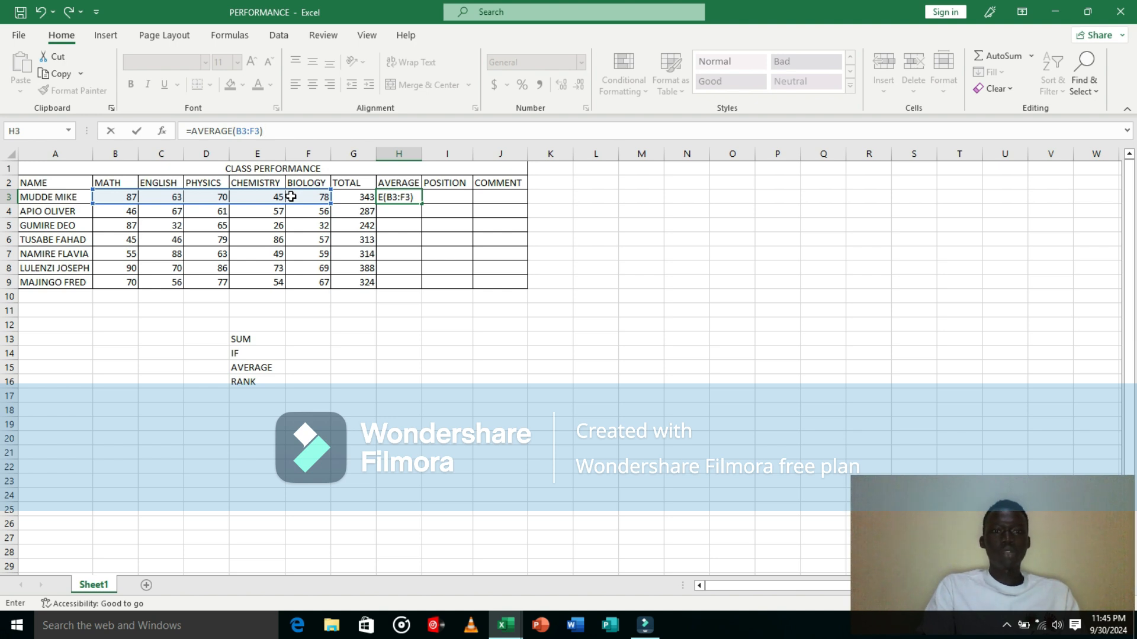
key(Return)
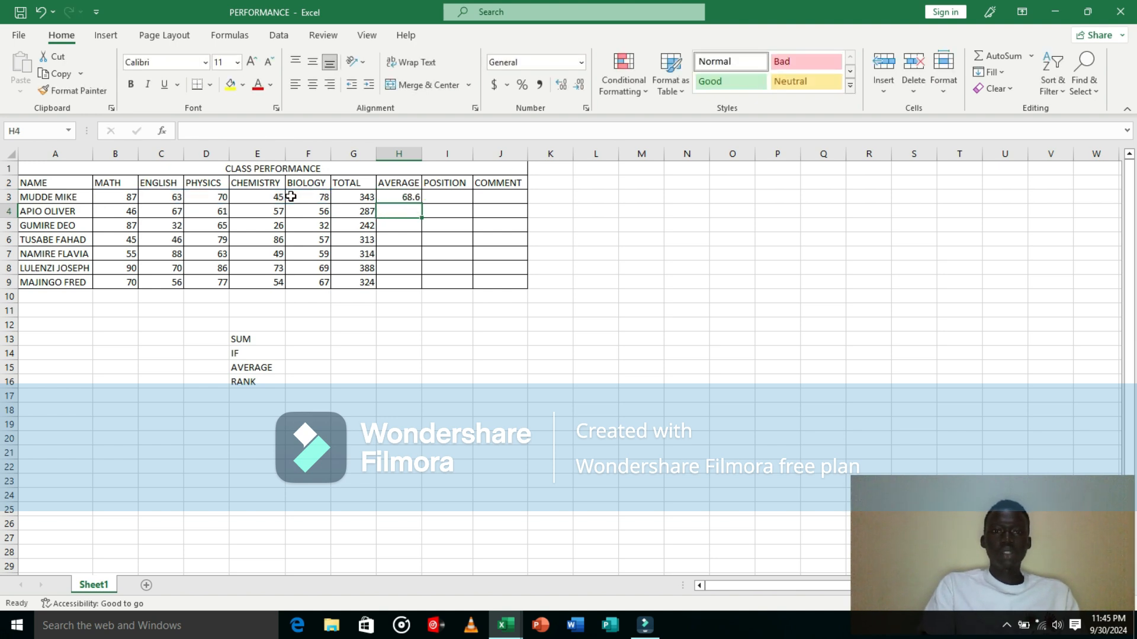
click(408, 194)
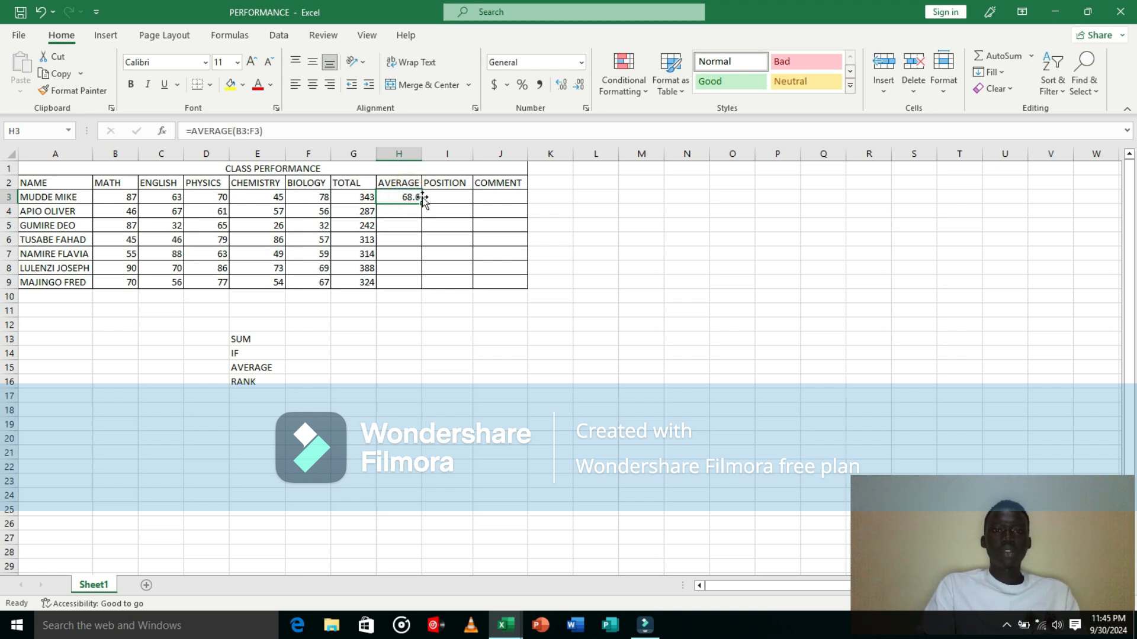
drag(423, 205, 425, 289)
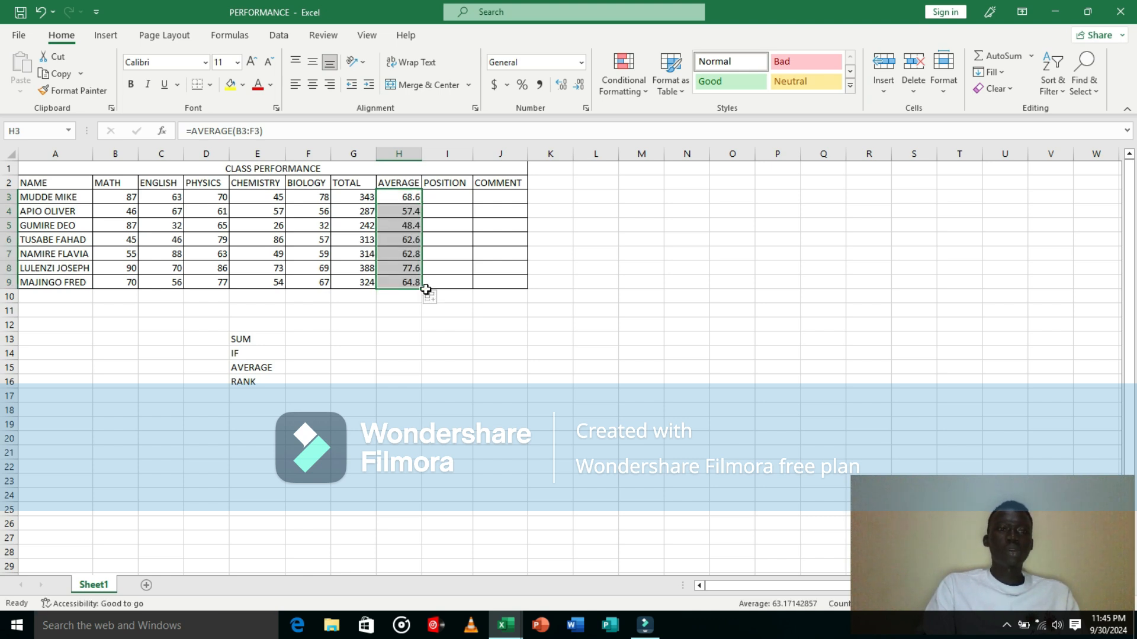
Step: Start a ranking formula in I3 as =RANK(H3,H3:H9), ranking the first average against all averages
click(454, 203)
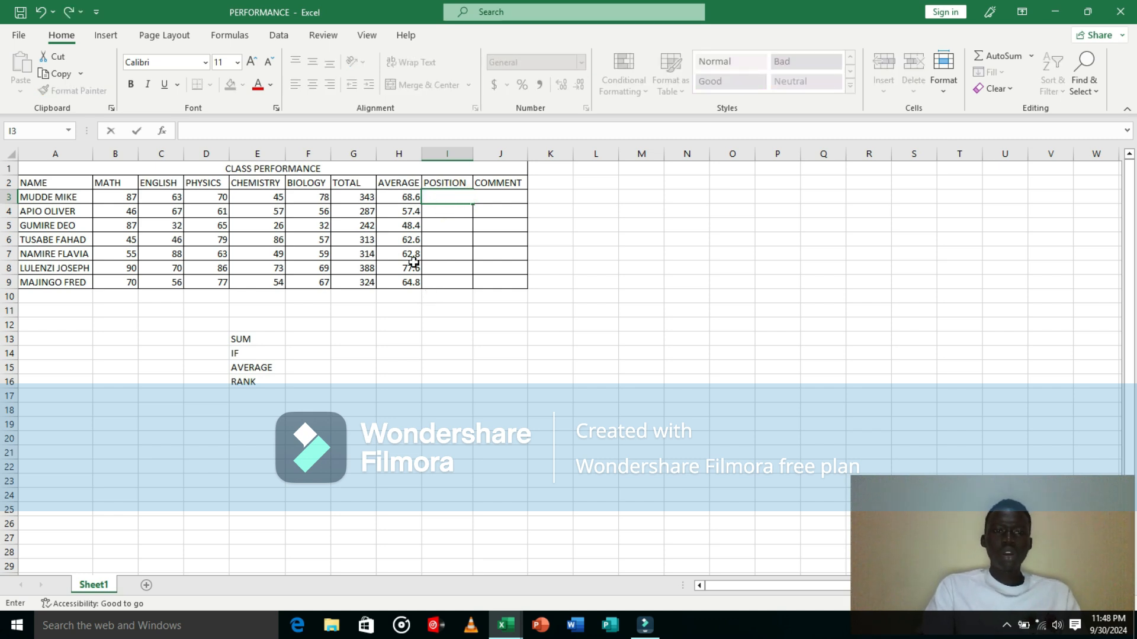
click(259, 383)
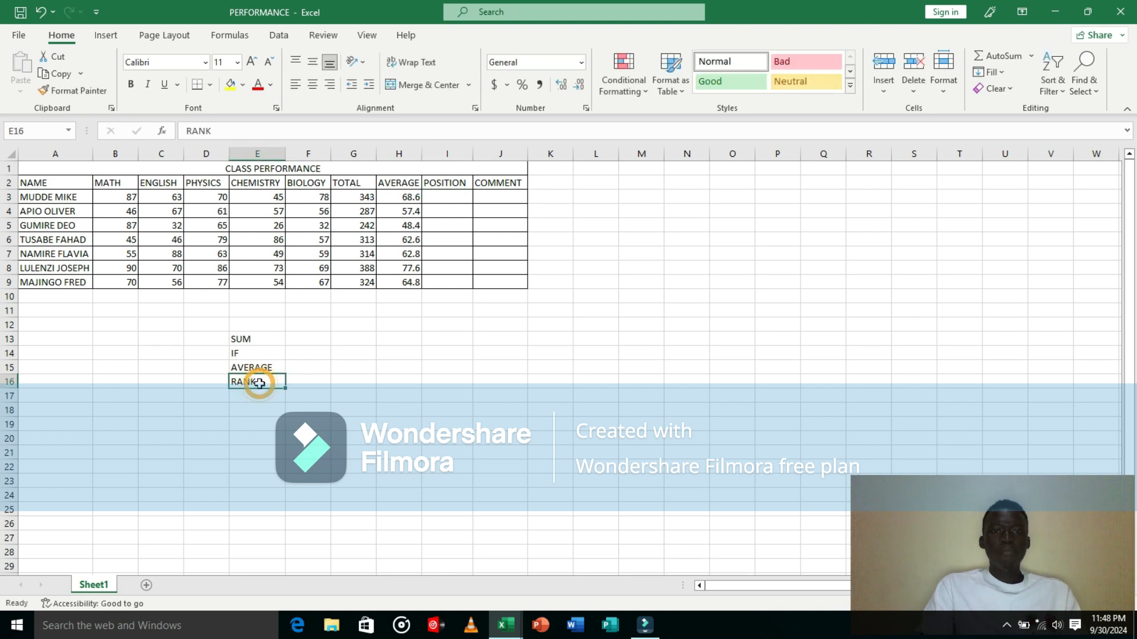
click(445, 200)
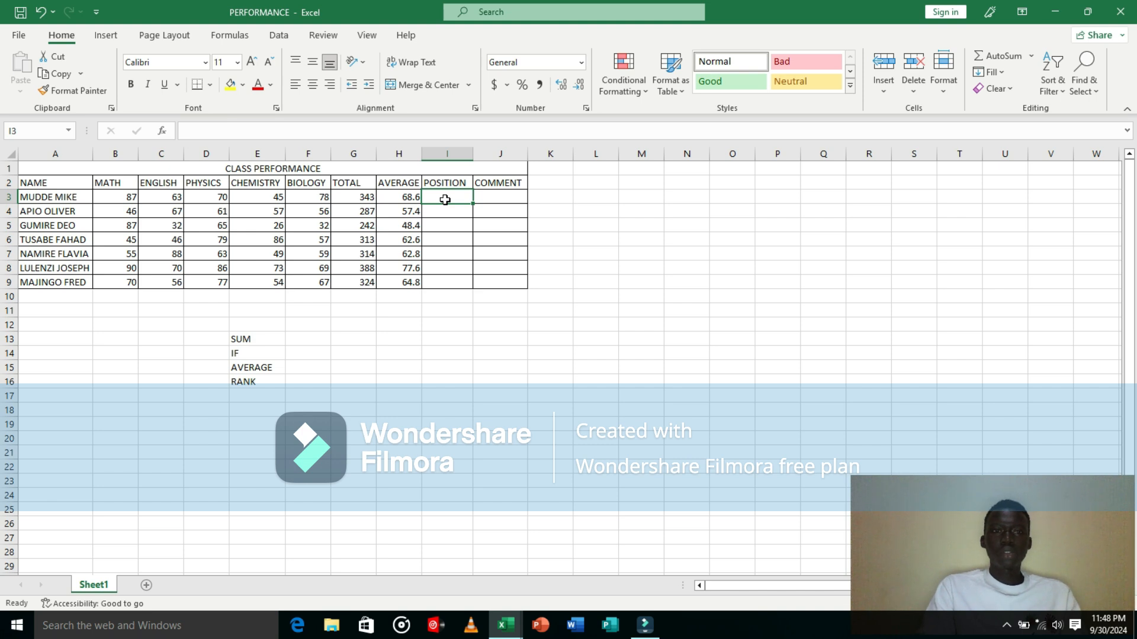
text(=R)
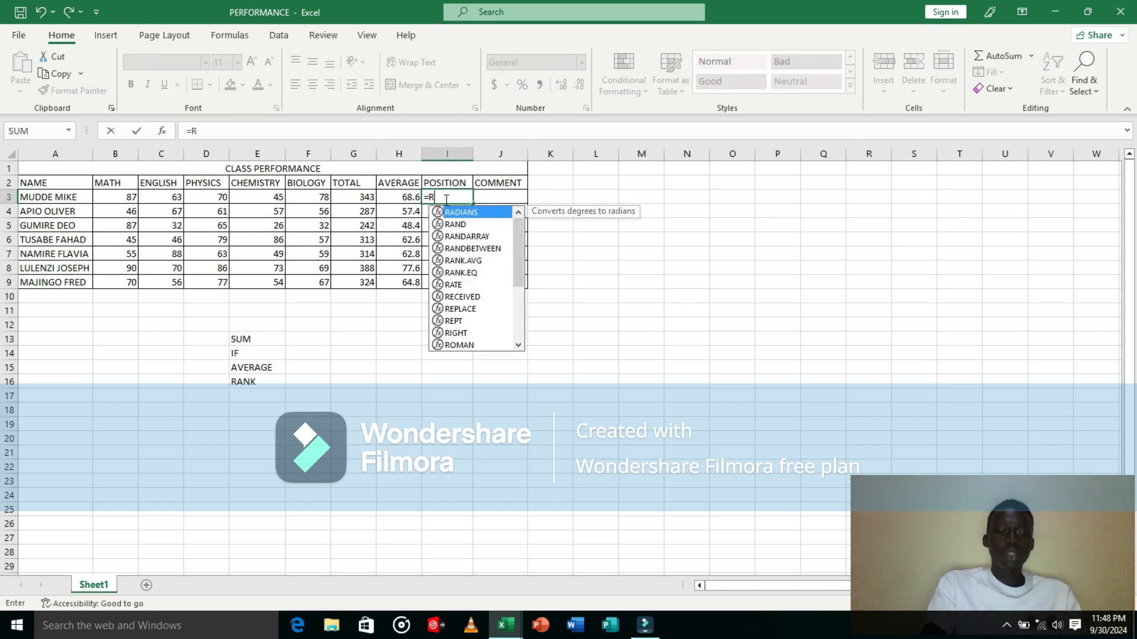
text(ANK)
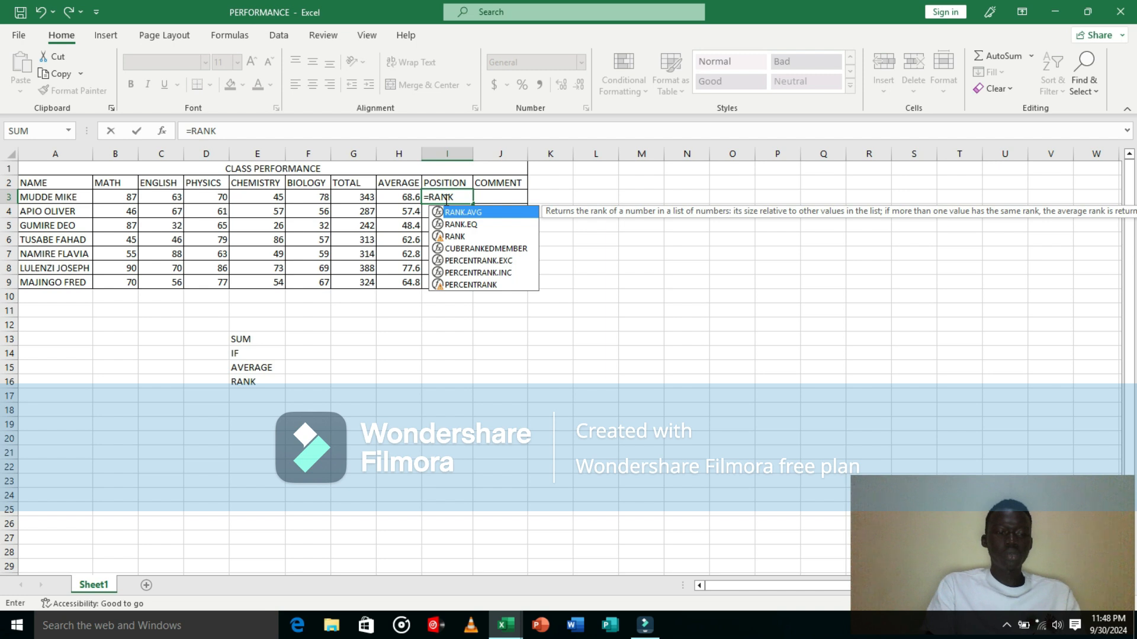
text(()
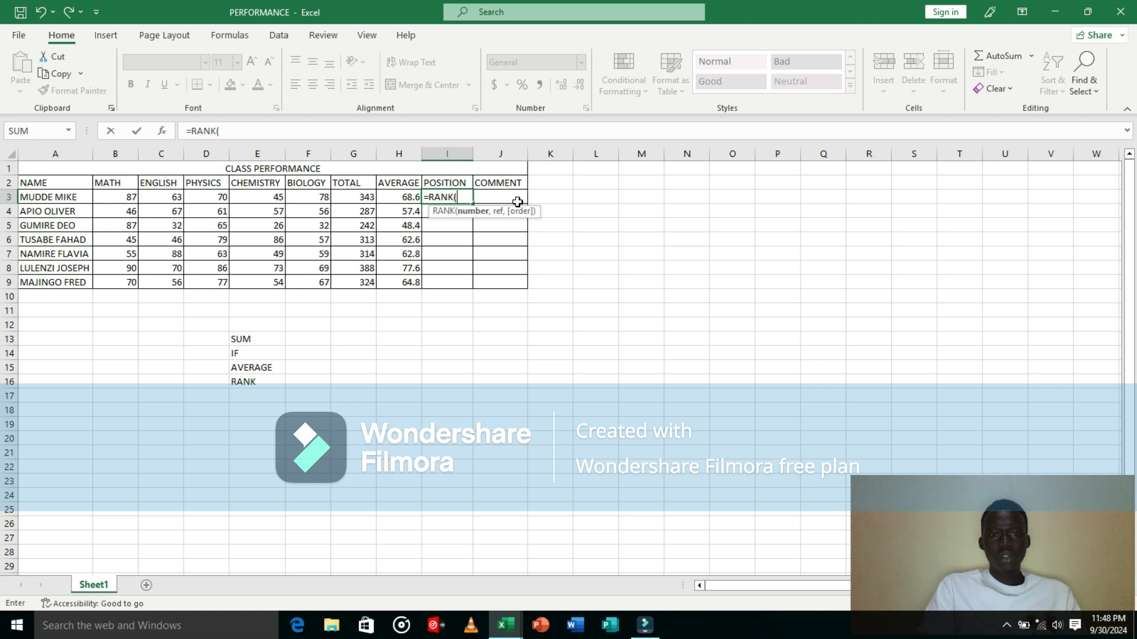
click(396, 197)
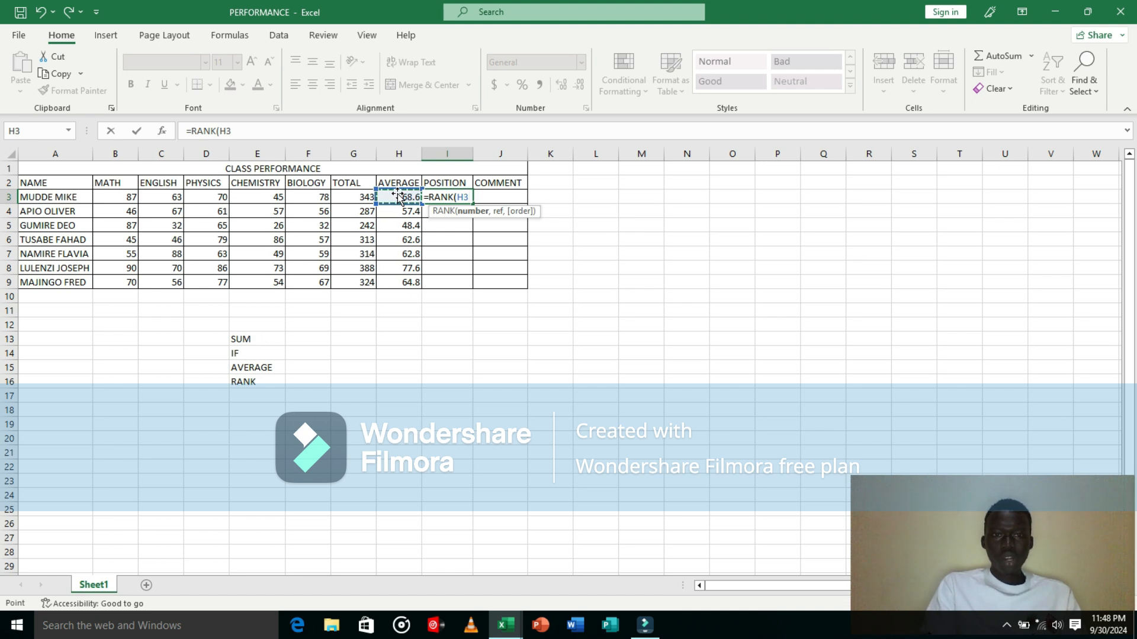
text(,)
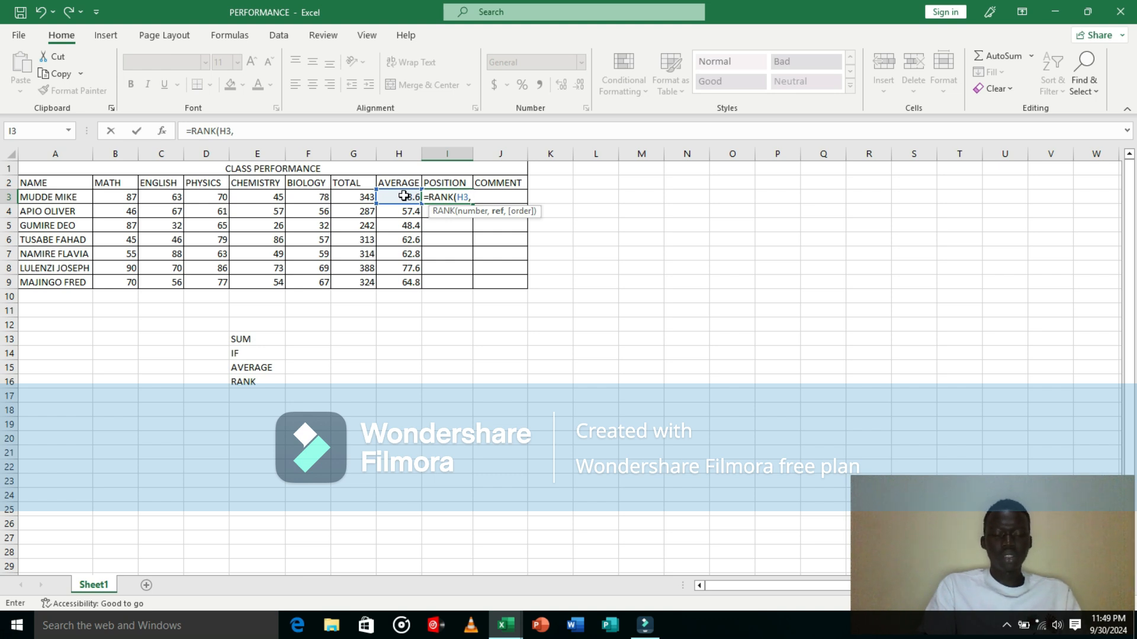
drag(403, 197, 418, 285)
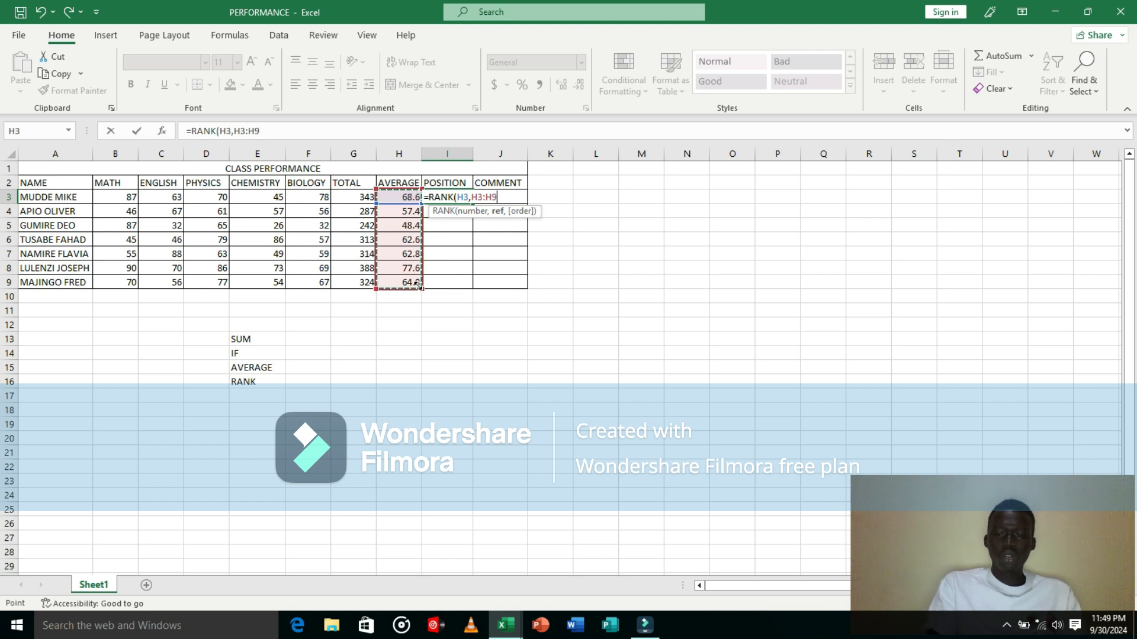
text())
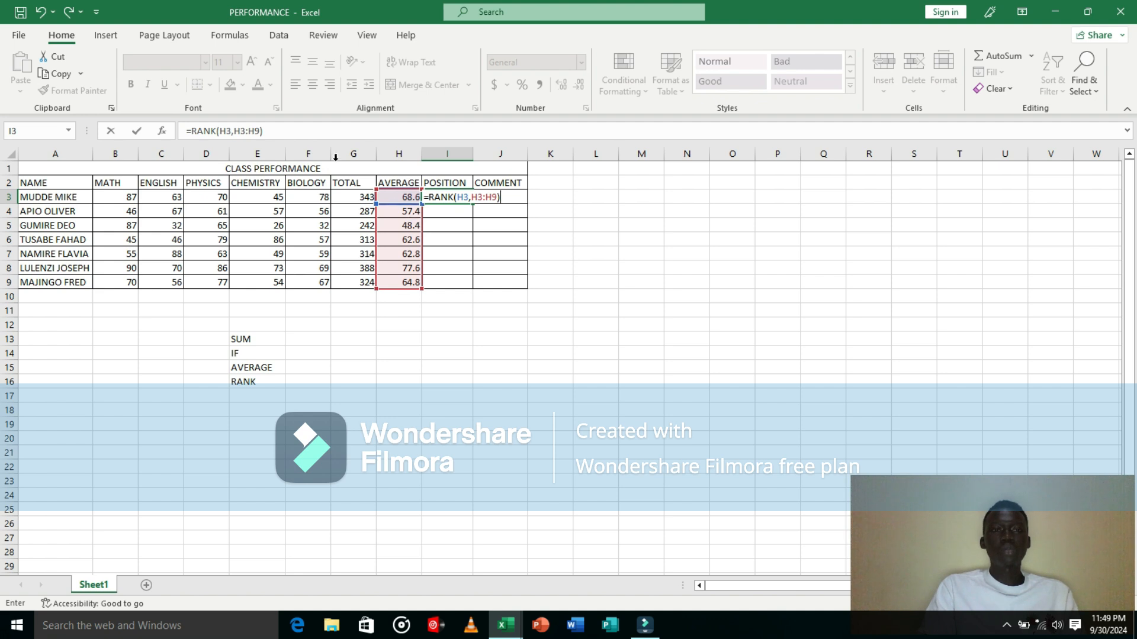
Step: Make the reference range absolute as $H$3:$H$9, enter the RANK formula, and fill it down to I9
click(233, 131)
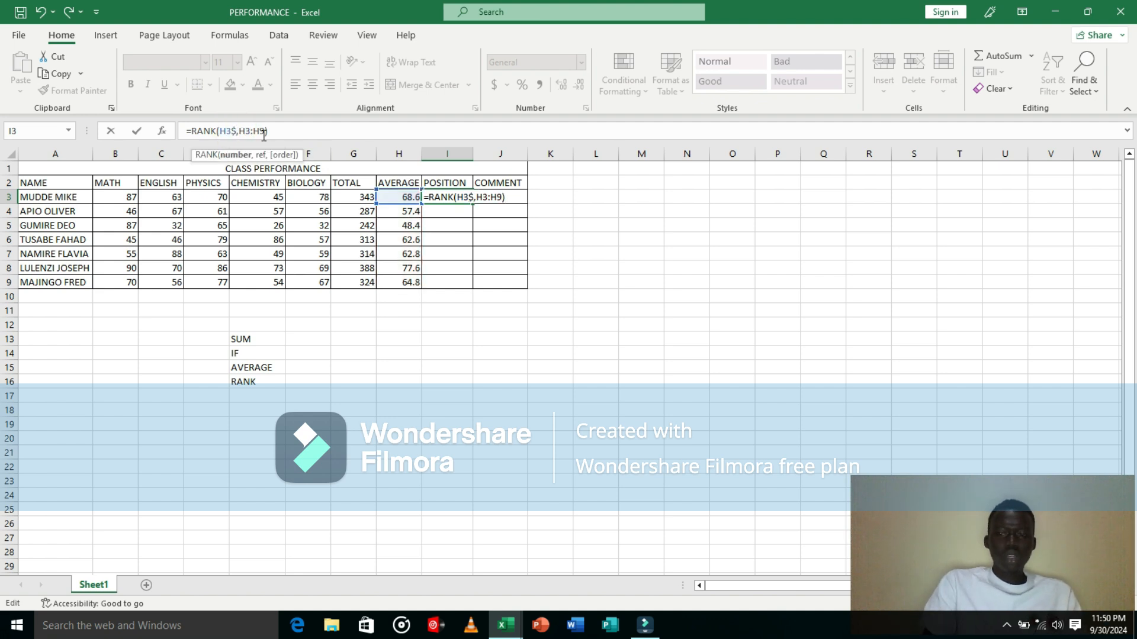
text($)
key(Right)
text($)
key(Right)
key(Right)
text($)
key(Right)
text($)
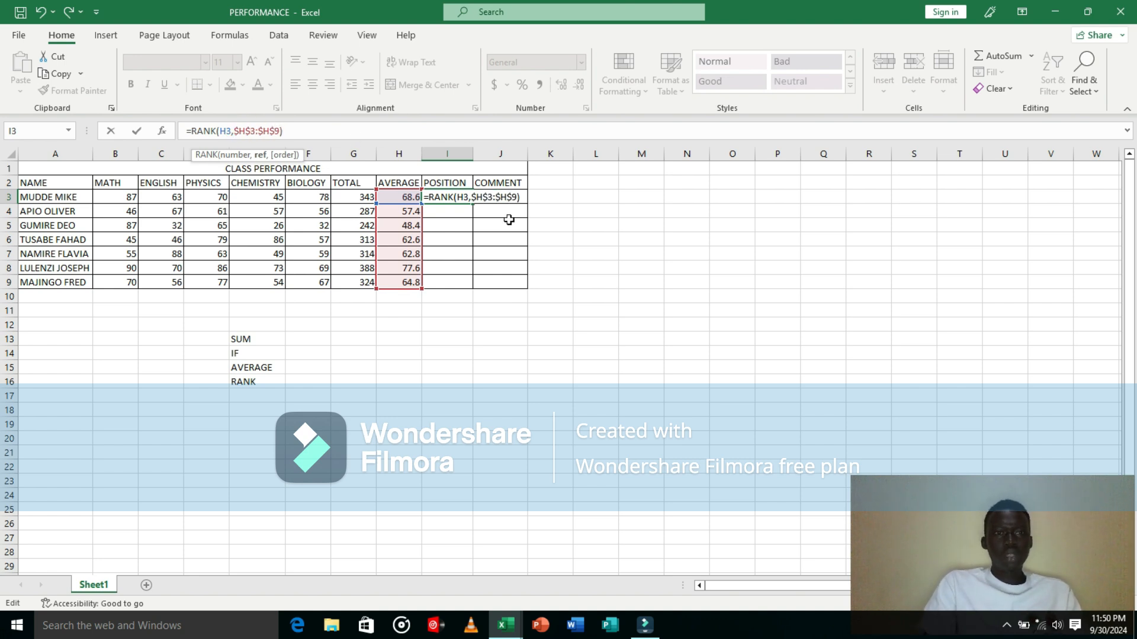
key(Return)
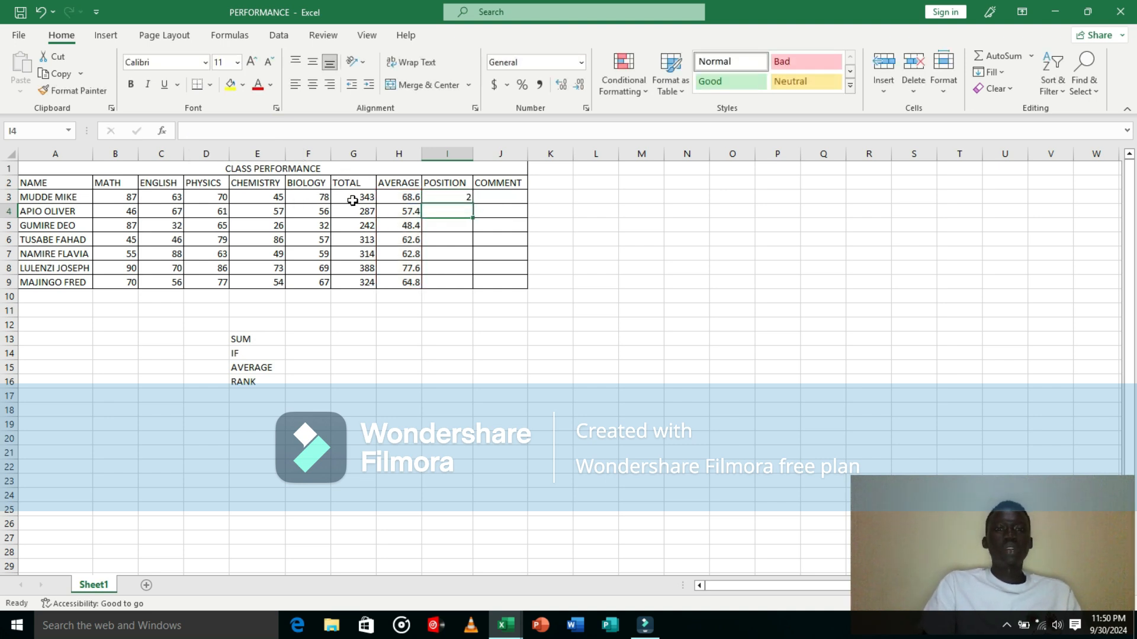
click(448, 195)
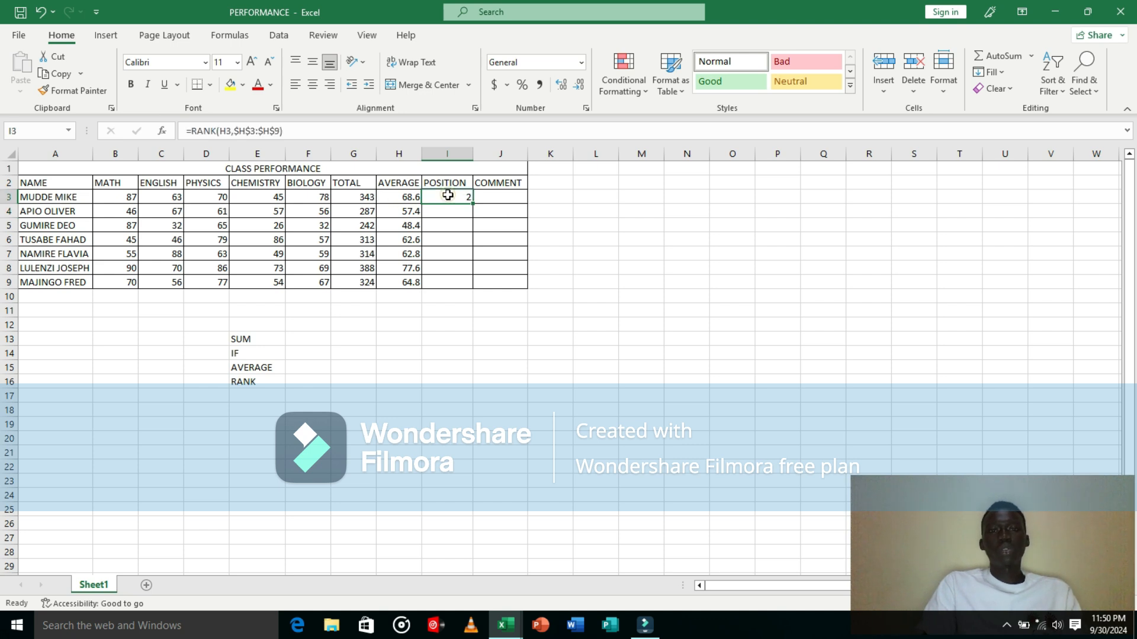
drag(474, 200, 475, 289)
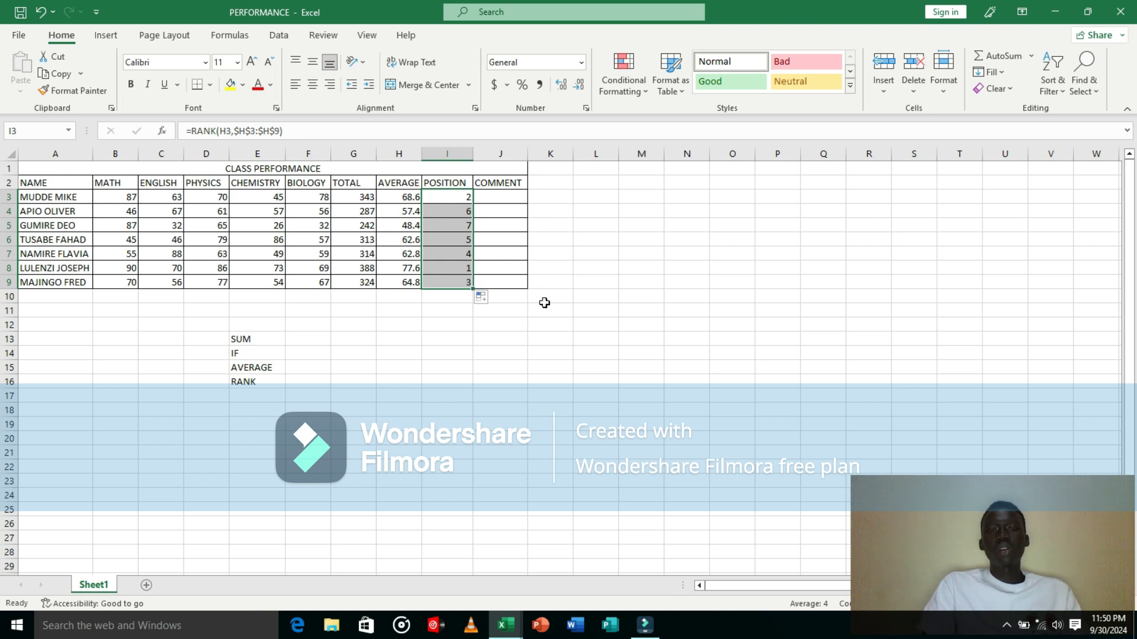
Step: Start an IF formula in J3 testing whether the average in H3 is greater than 50
click(497, 230)
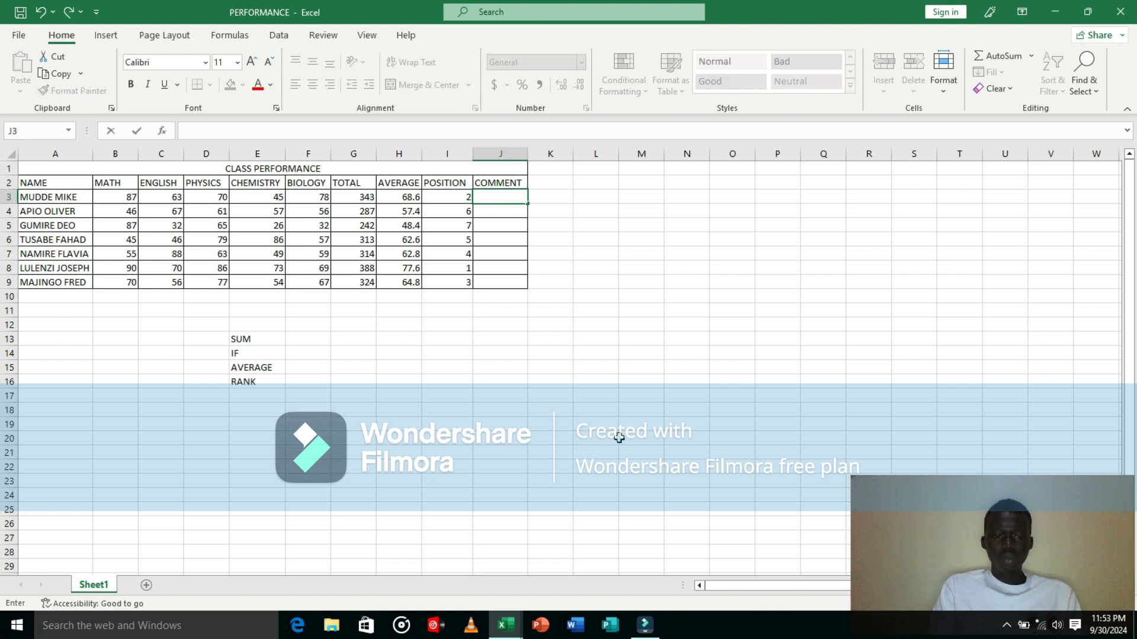
text(=)
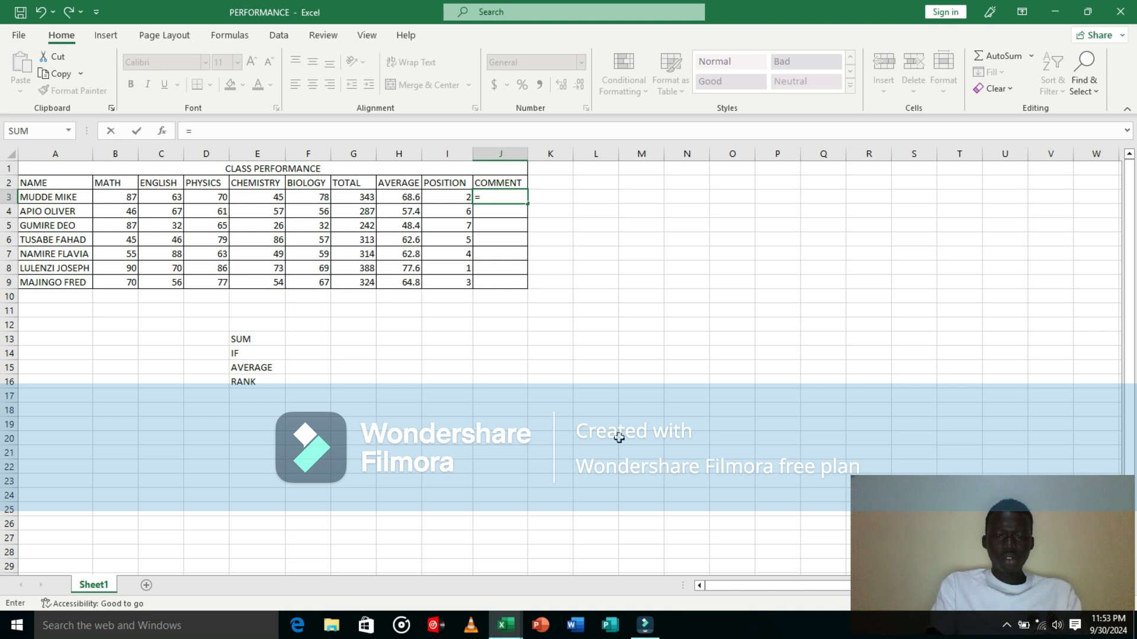
text(IF)
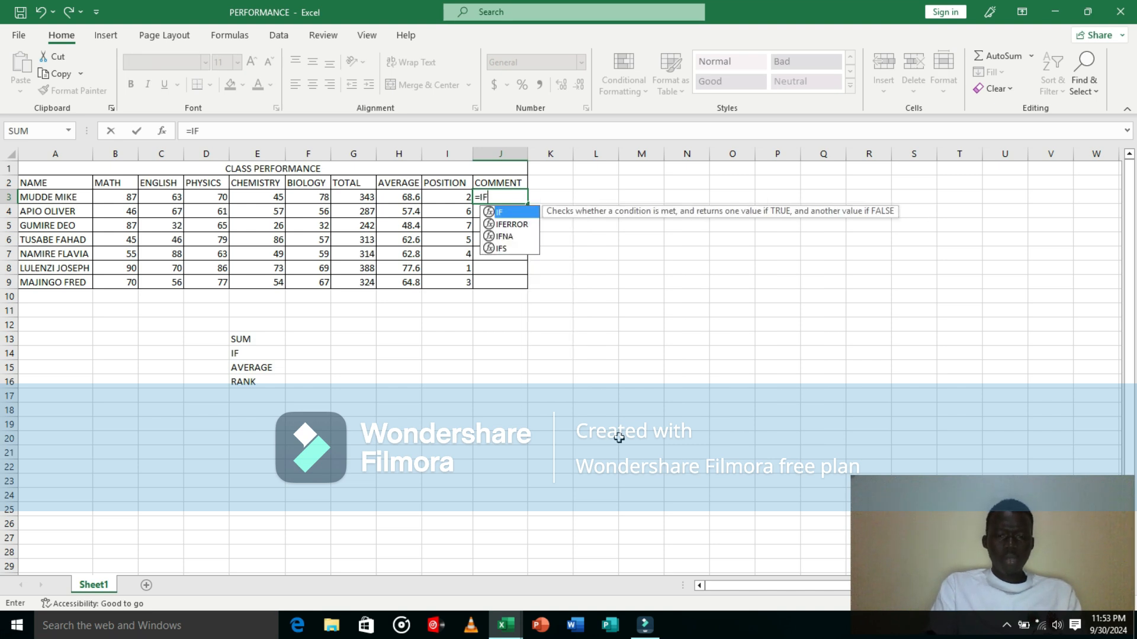
text(()
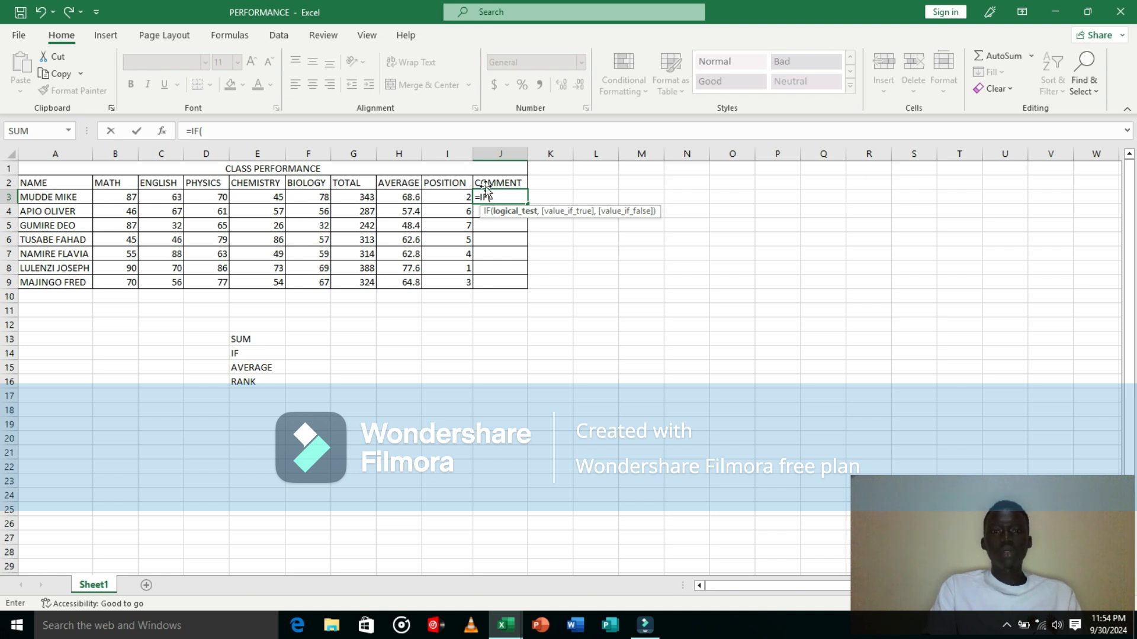
click(412, 196)
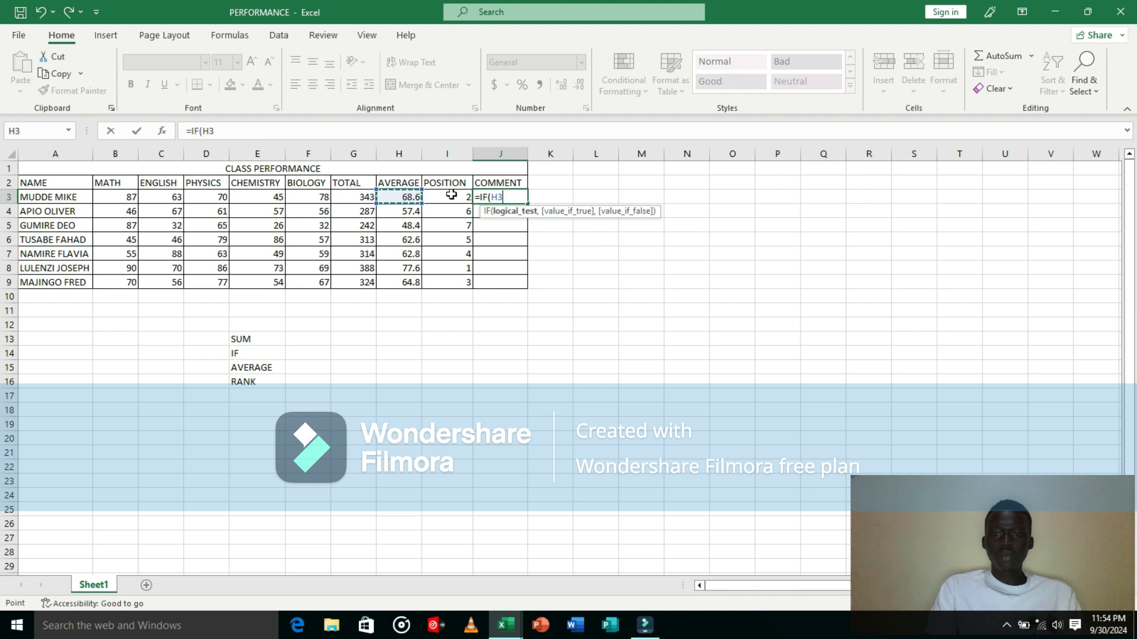
text(>50)
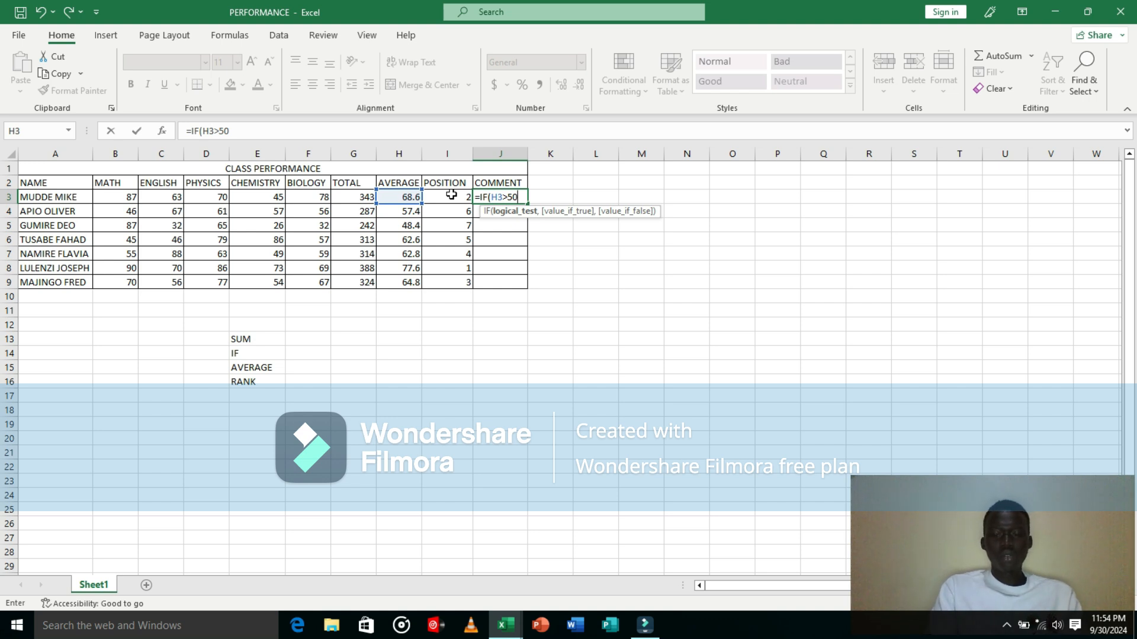
text(,)
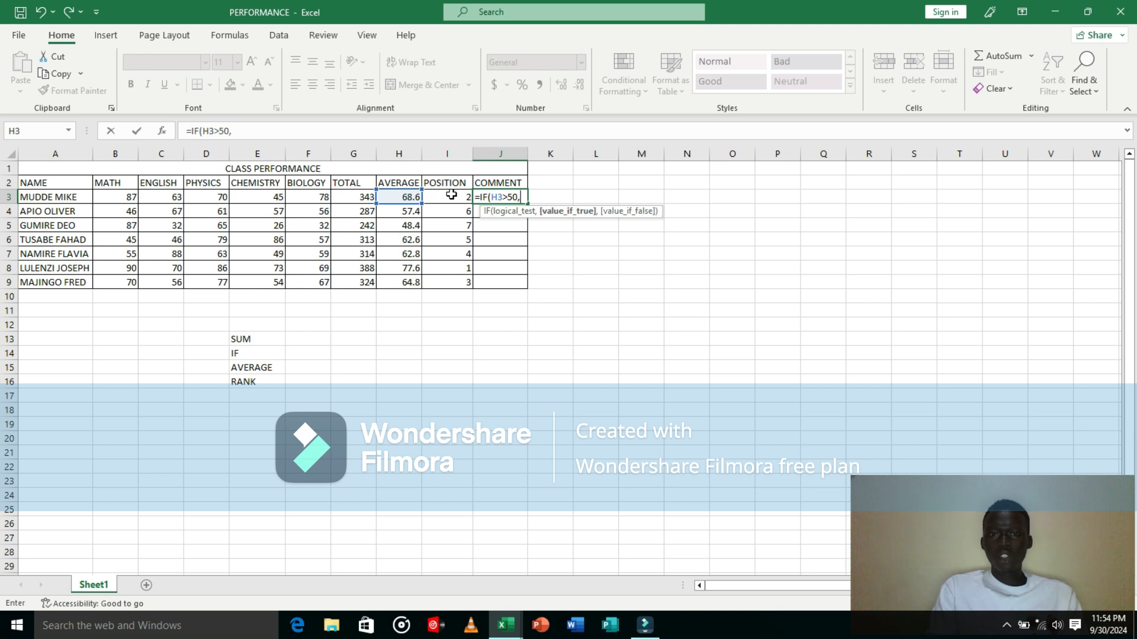
text("Q)
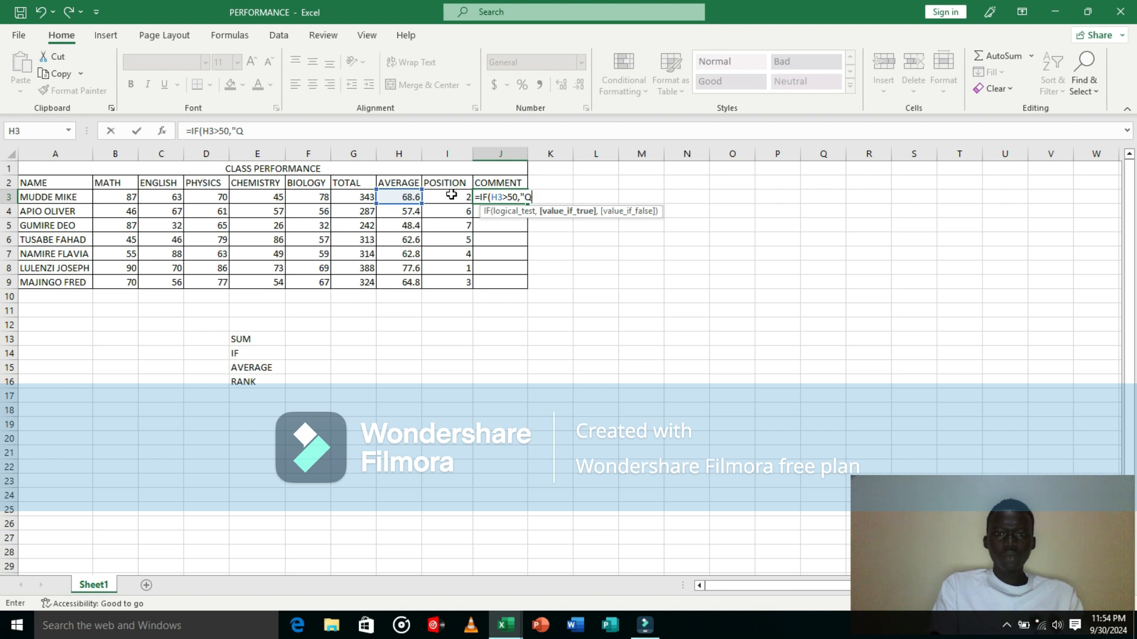
text(UALIFIED)
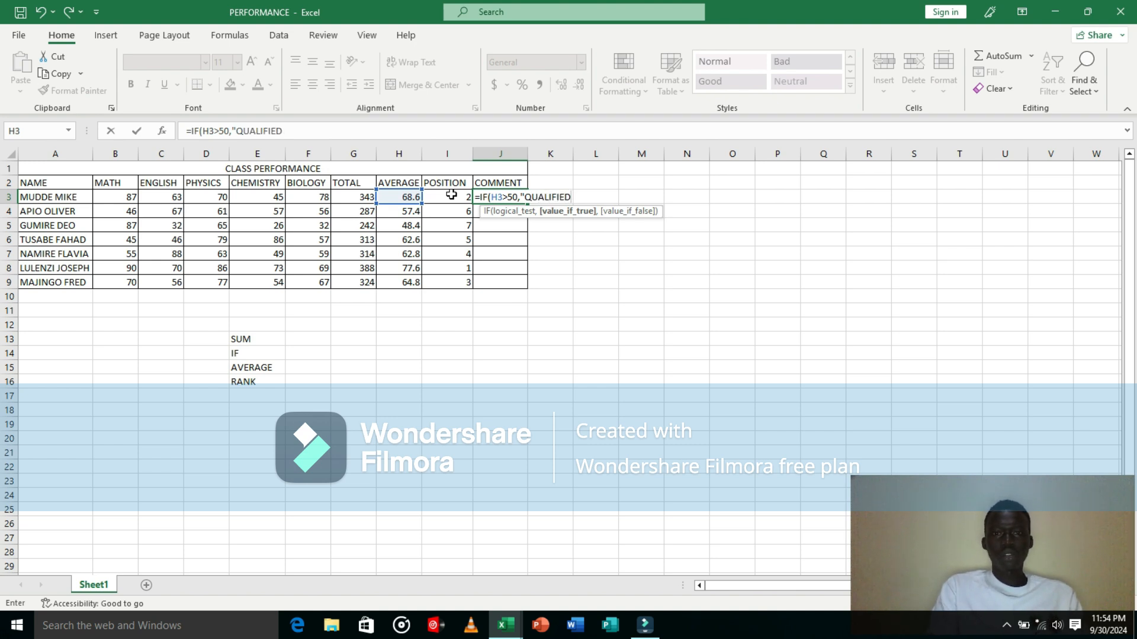
text(",)
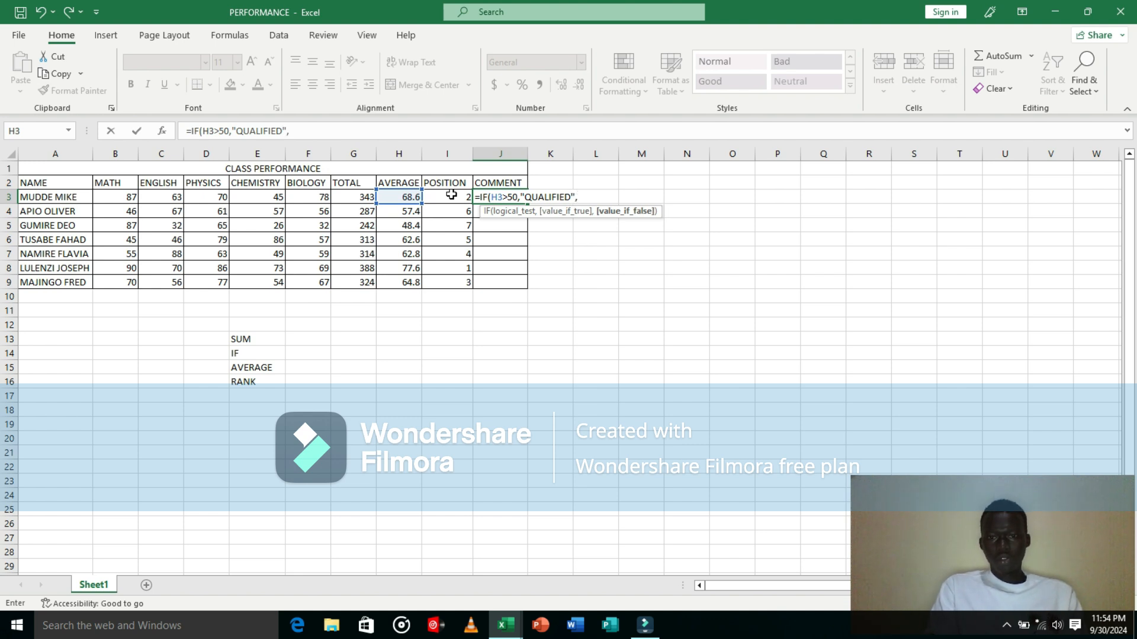
text("UN)
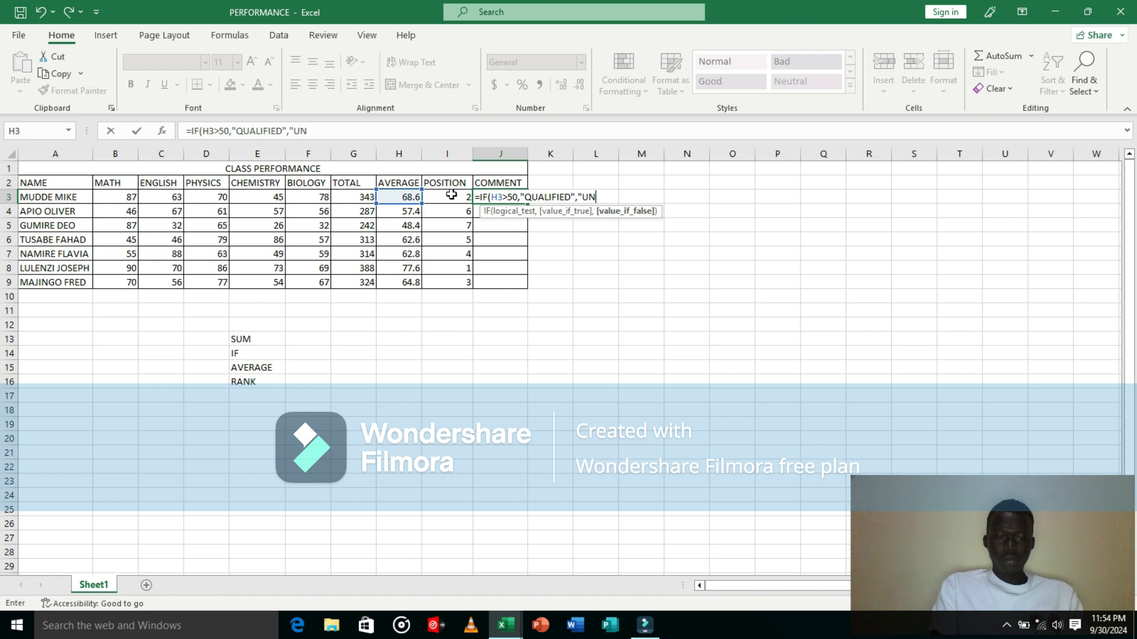
text(QUALIFIED)
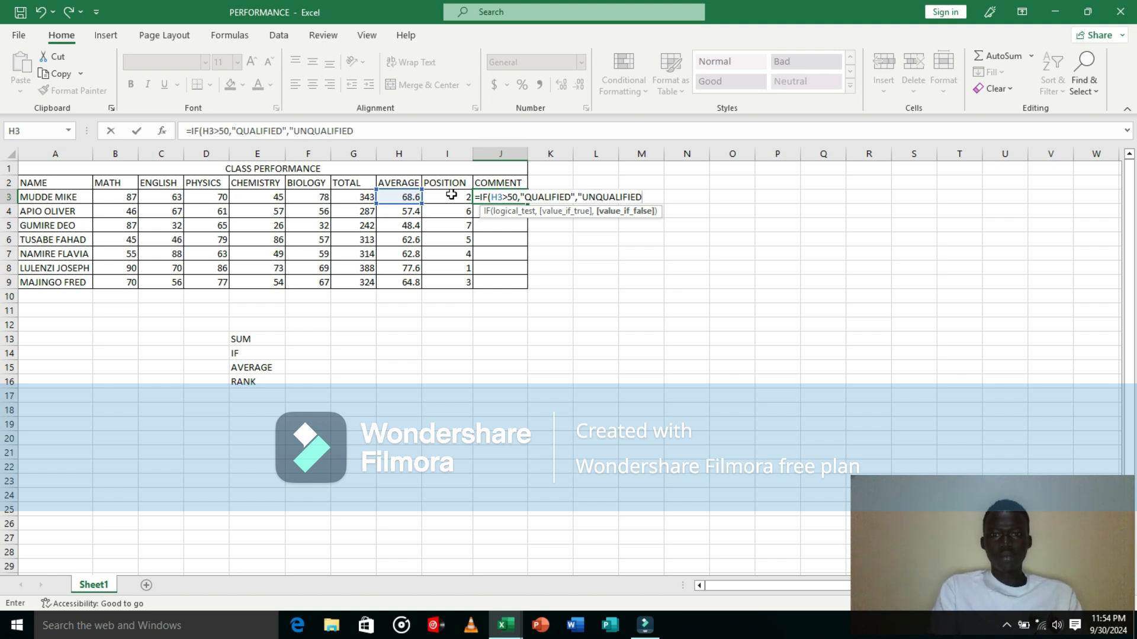
text(")
Step: Set the IF results to "QUALIFIED" when true and "UNQUALIFIED" when false, and enter the formula
text())
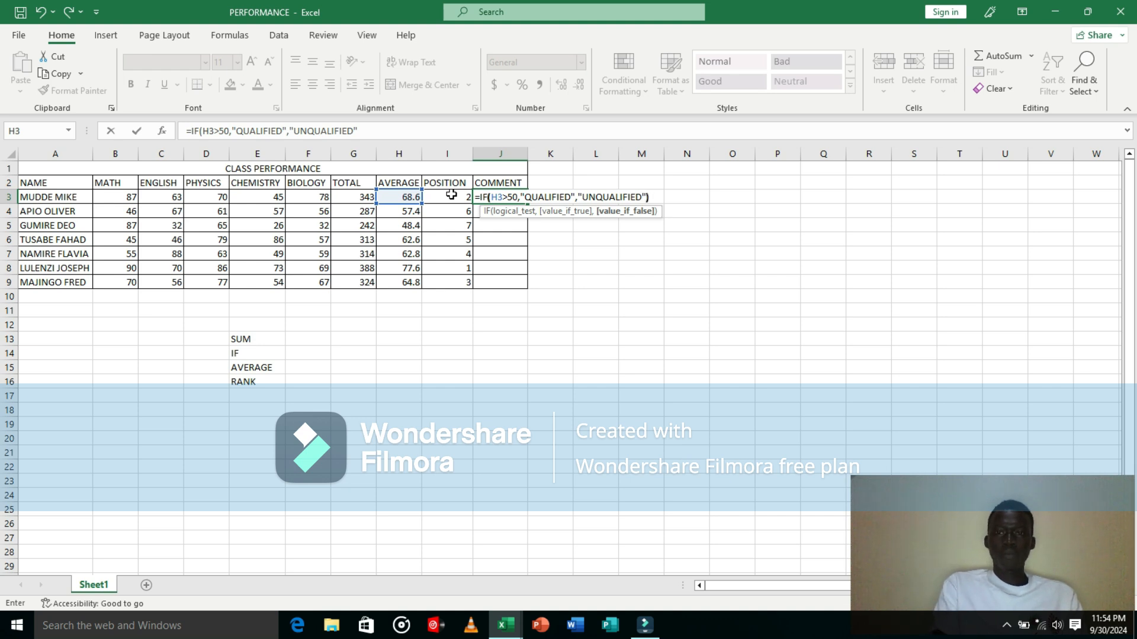
key(Return)
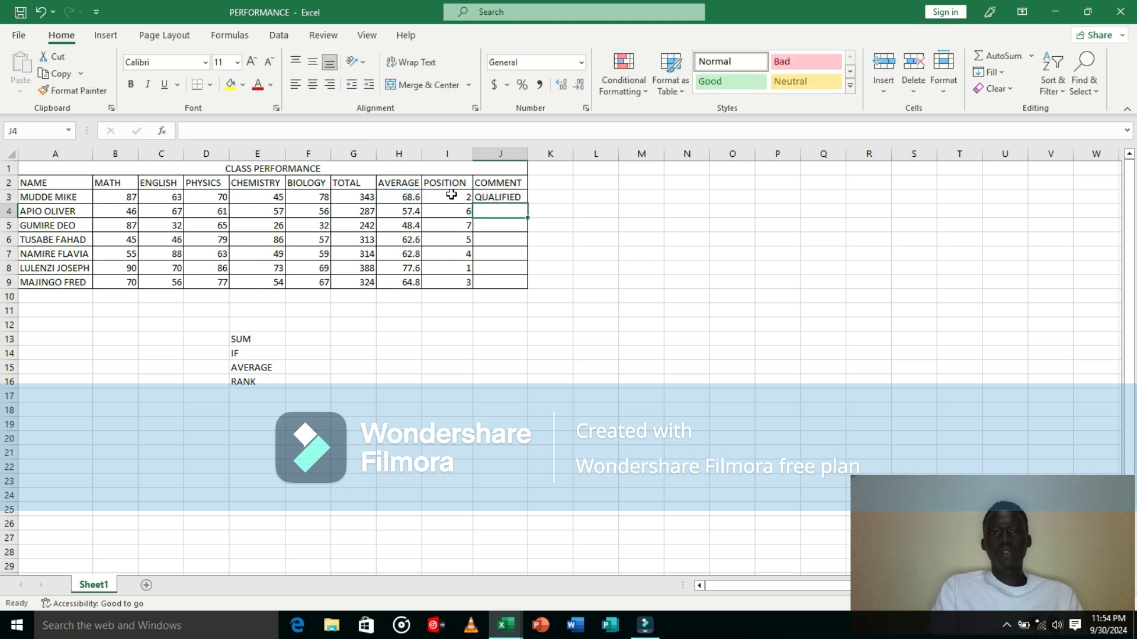
Step: Fill the comment formula from J3 down to J9 and widen column J to fit the text
click(495, 195)
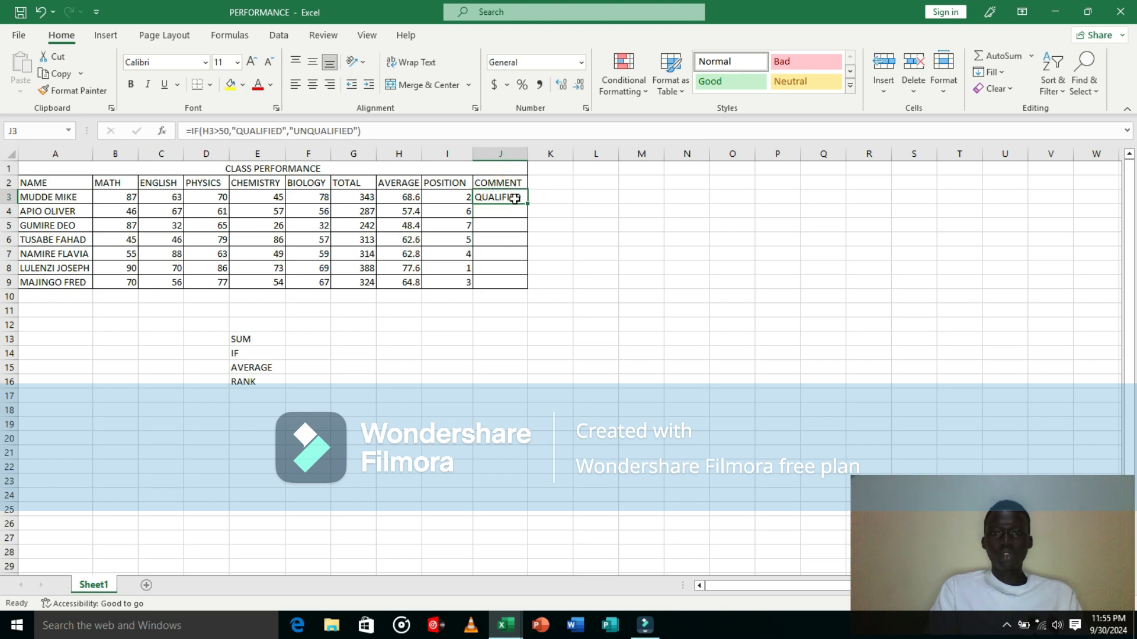
drag(527, 203, 532, 296)
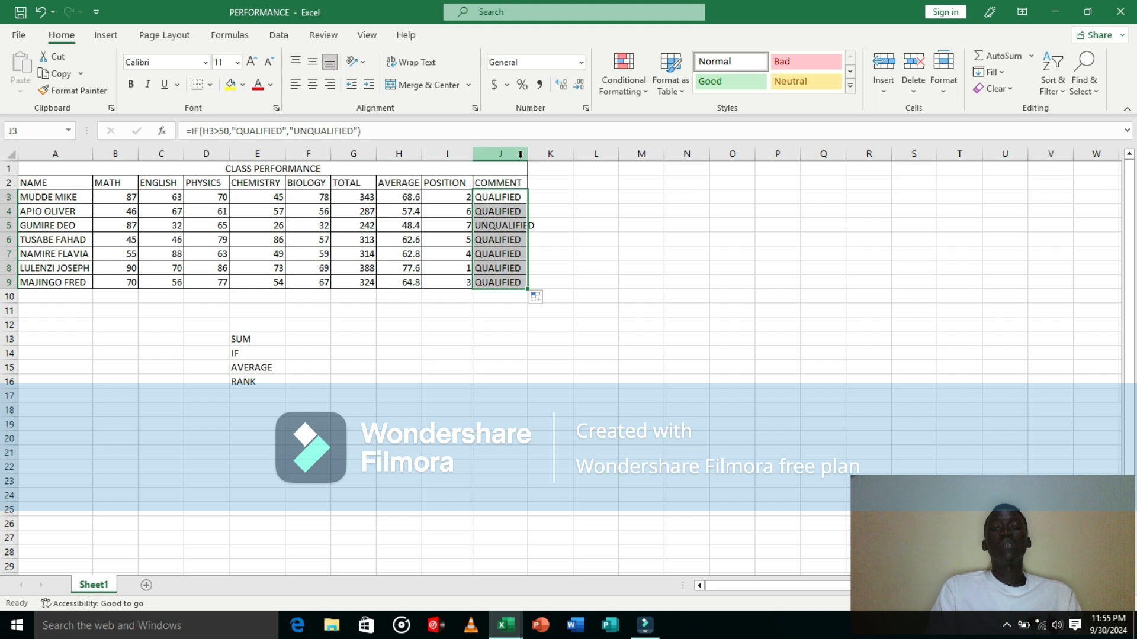
drag(528, 153, 543, 153)
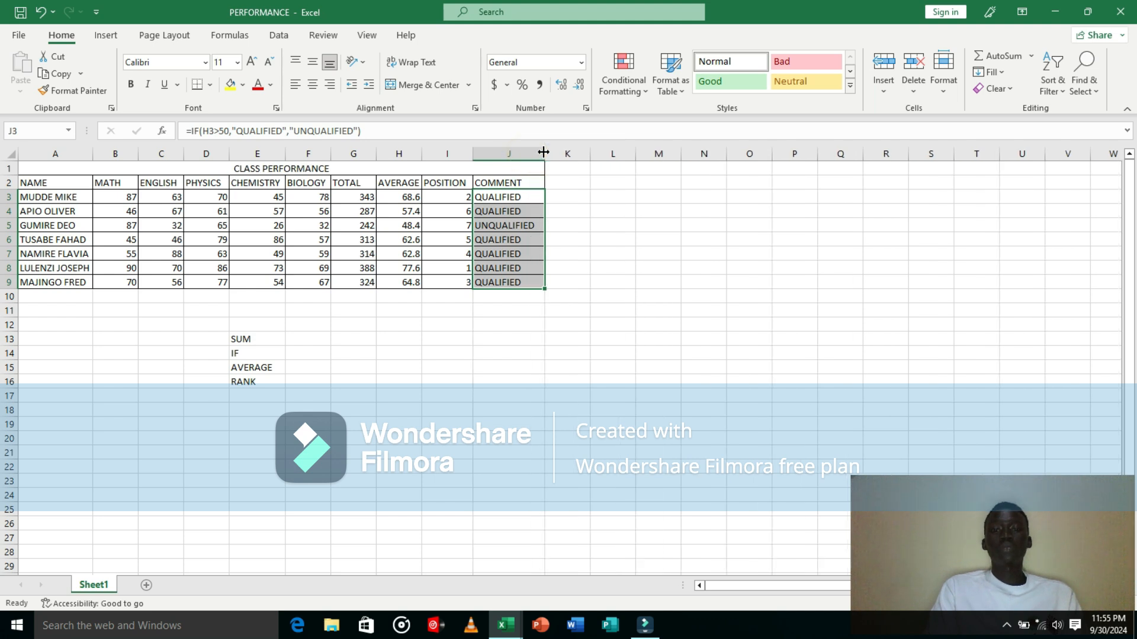